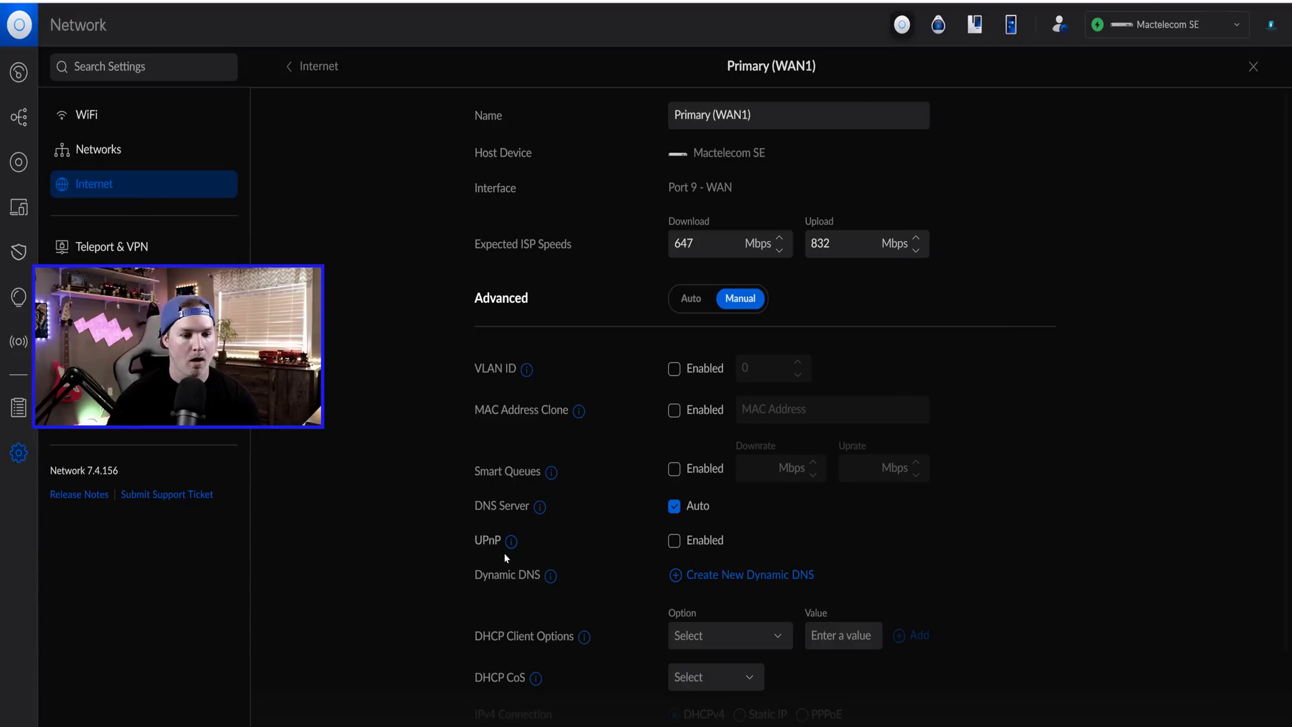
- Start a new Dynamic DNS entry and scroll its service list down to noip
left_click(721, 579)
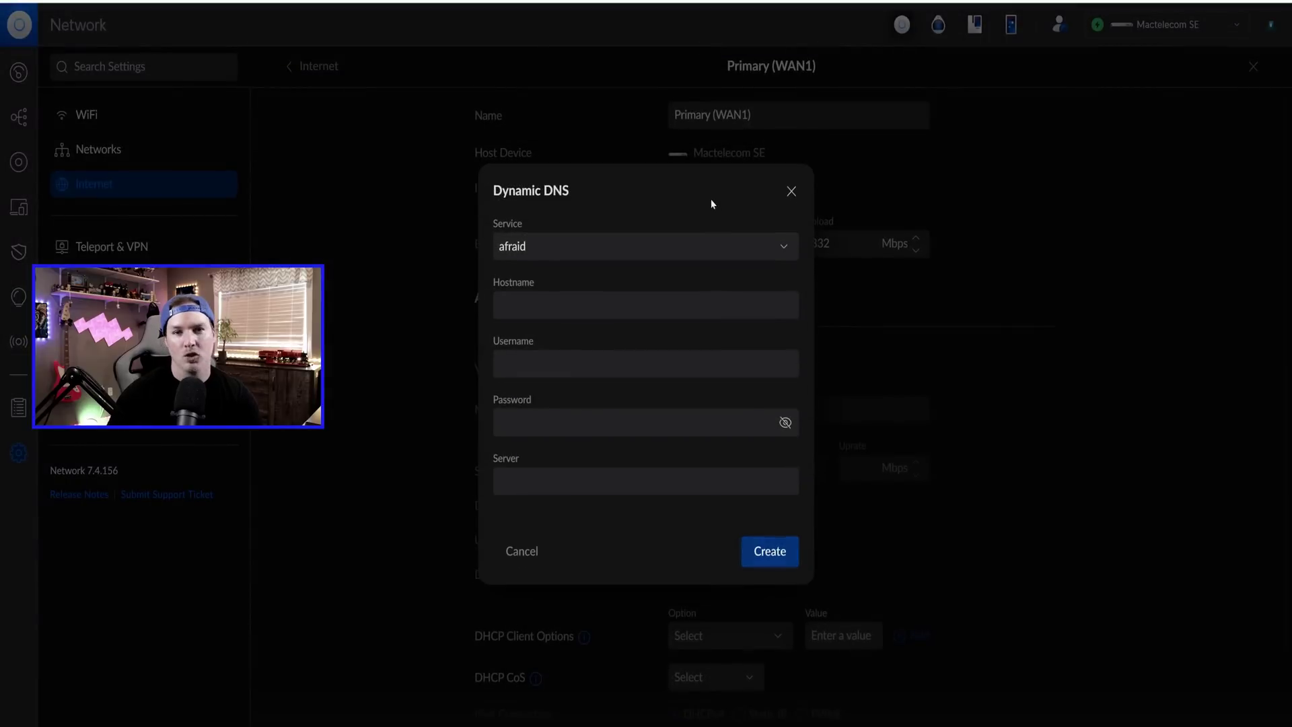
left_click(624, 245)
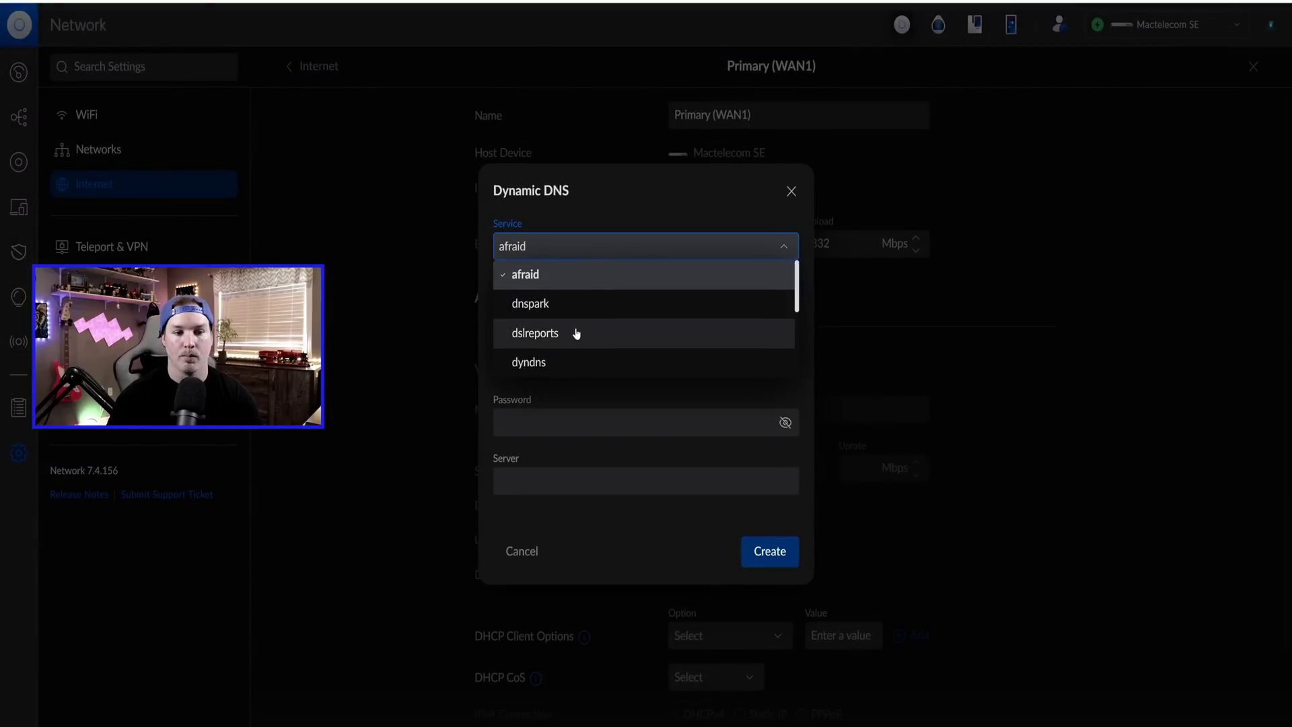
scroll(576, 331, "down", 5)
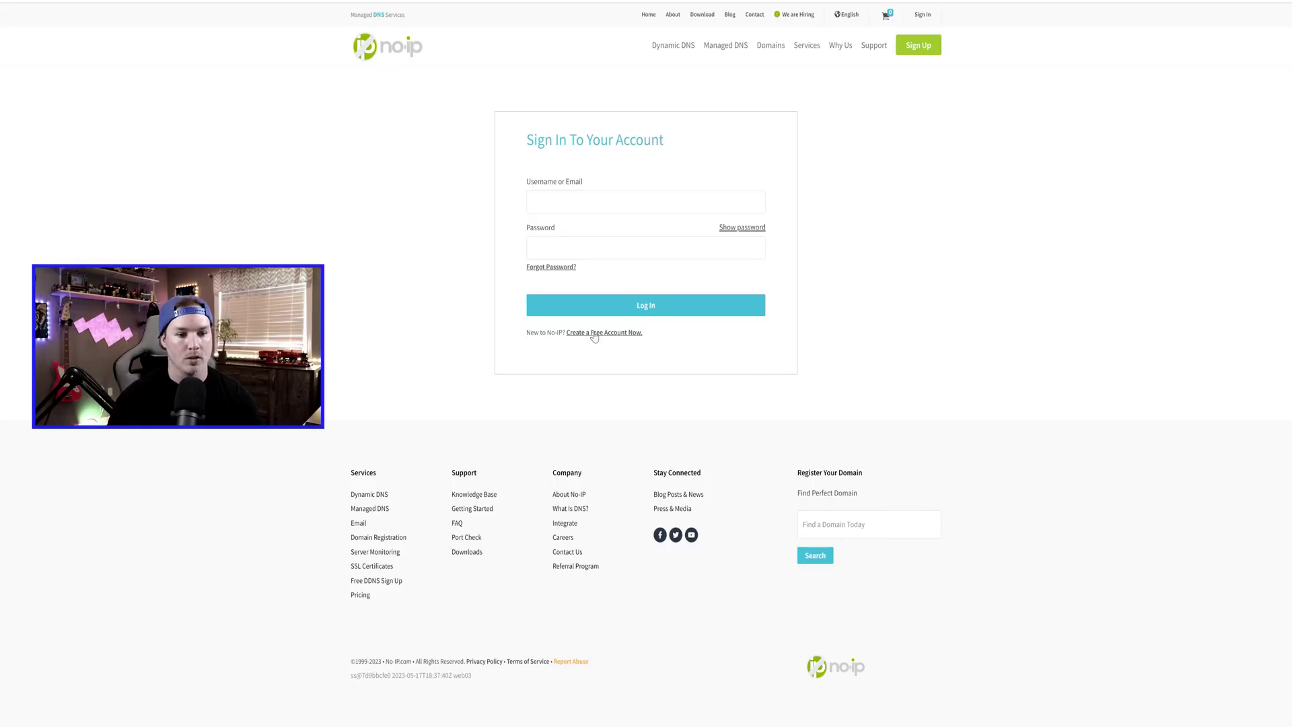
- Open the No-IP free account sign-up form and choose the domain for the new hostname
left_click(596, 338)
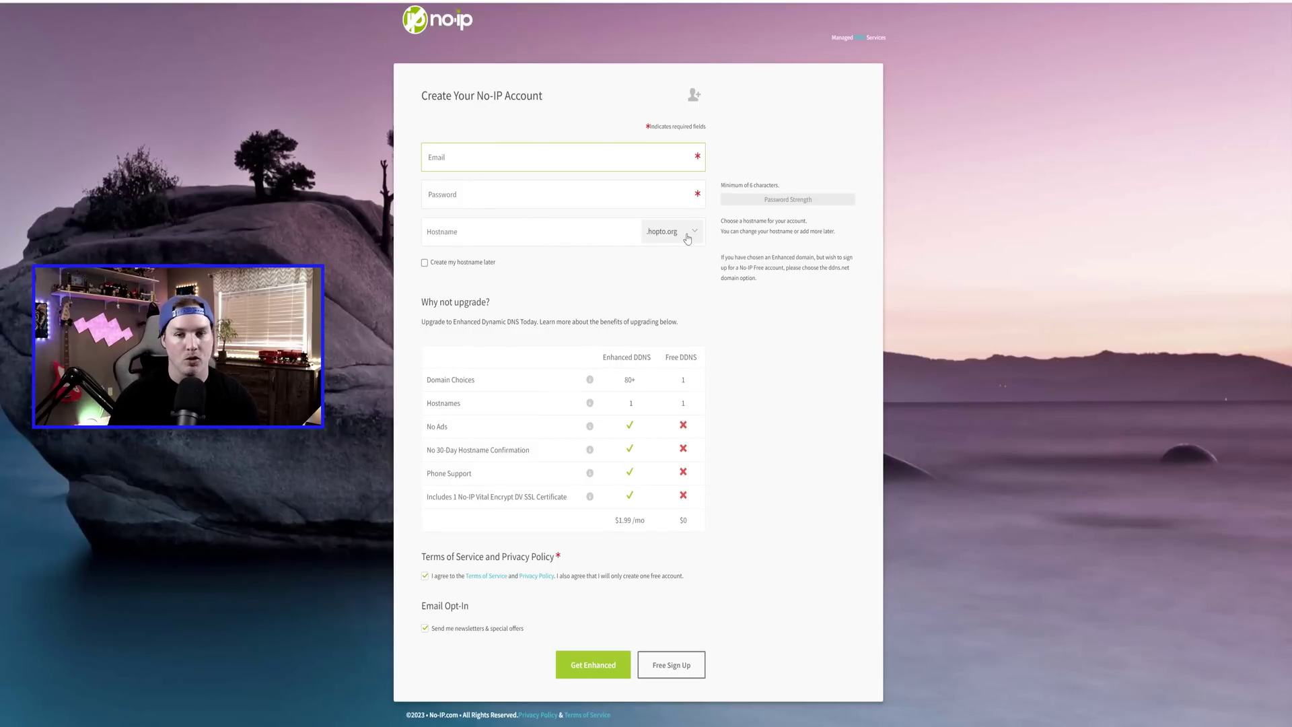
left_click(690, 236)
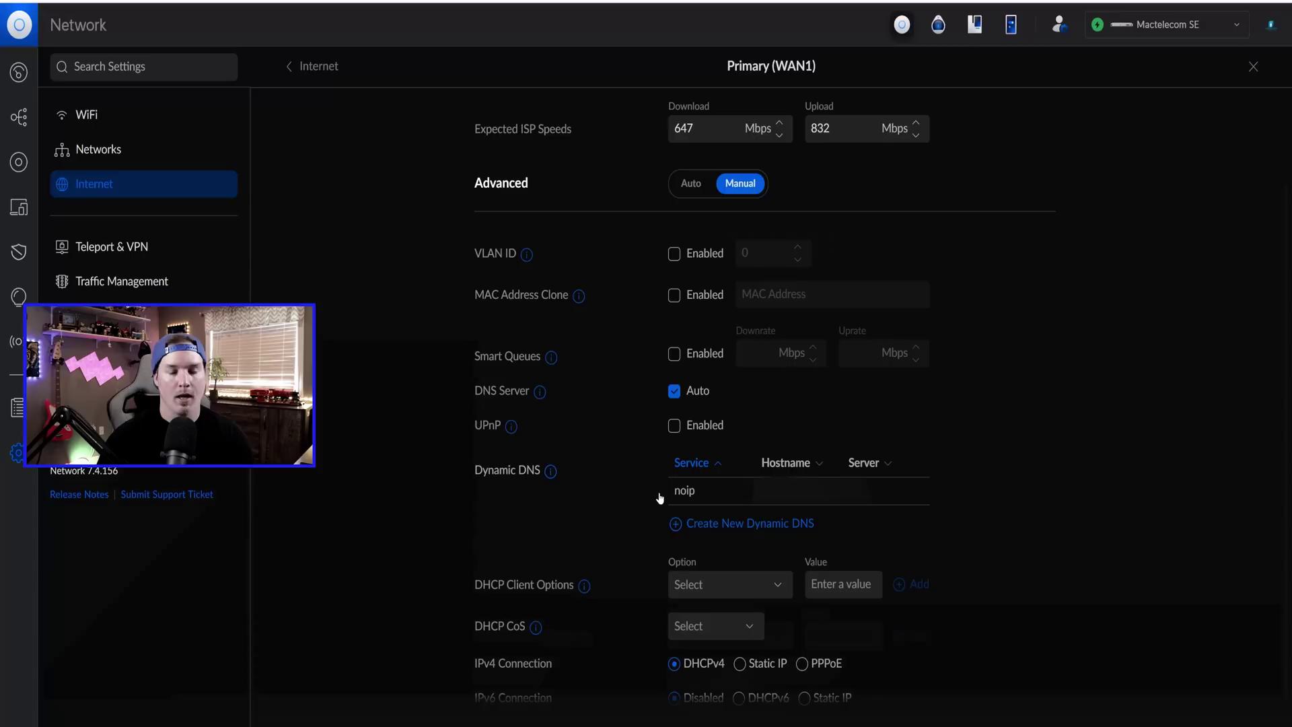
- Create the filled-in noip Dynamic DNS entry for the Primary (WAN1) connection
left_click(787, 541)
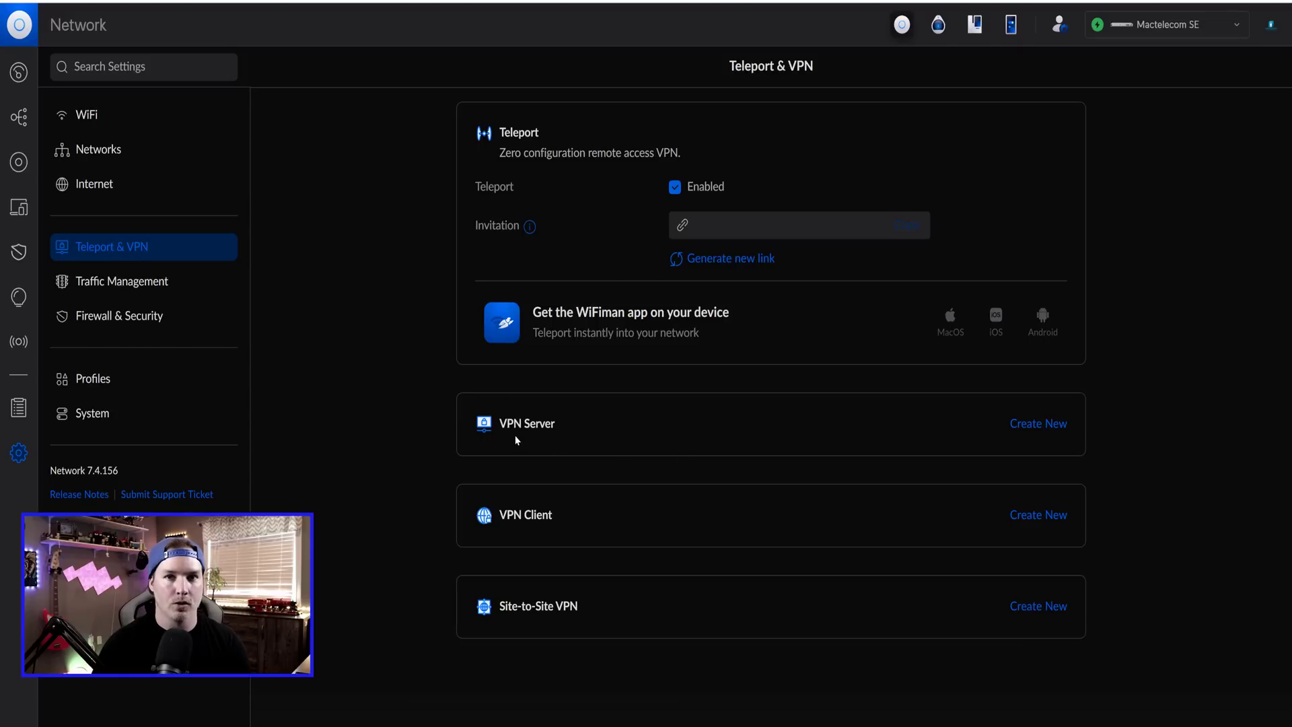
- Draft an OpenVPN server named VPN listening on port 1194 and start adding a user
left_click(1056, 424)
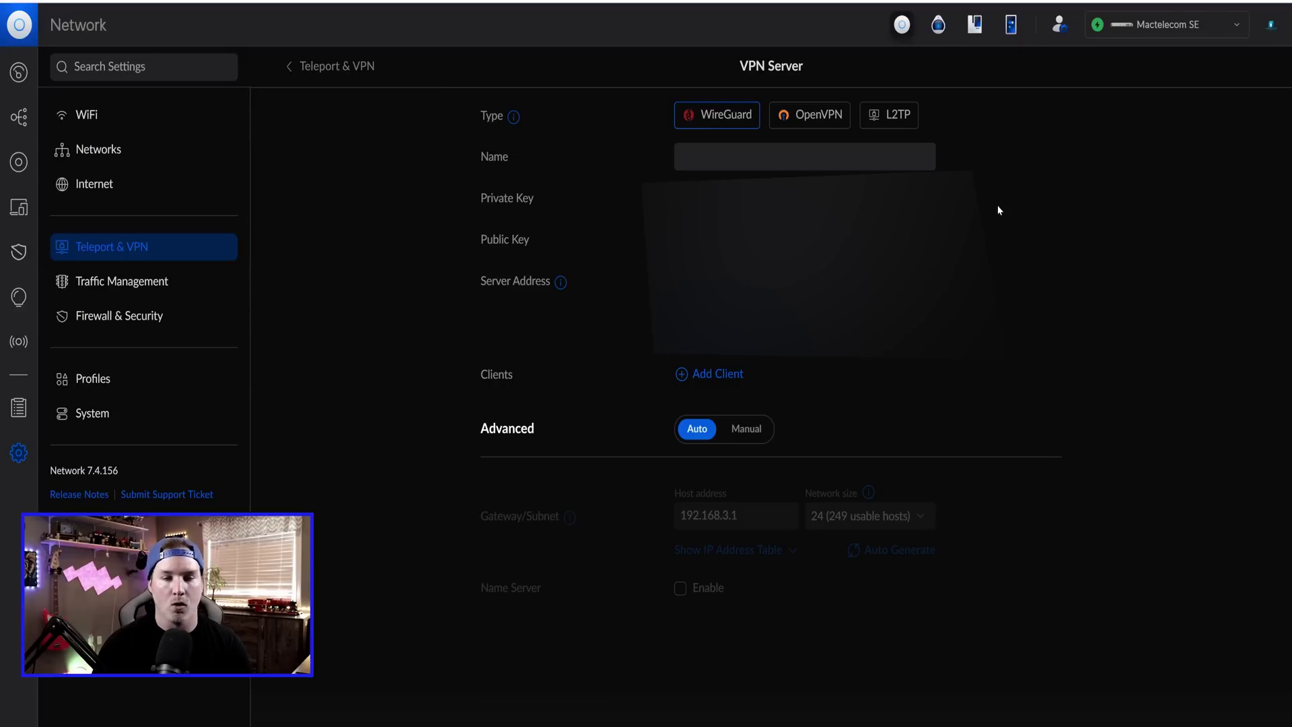
left_click(831, 119)
left_click(718, 150)
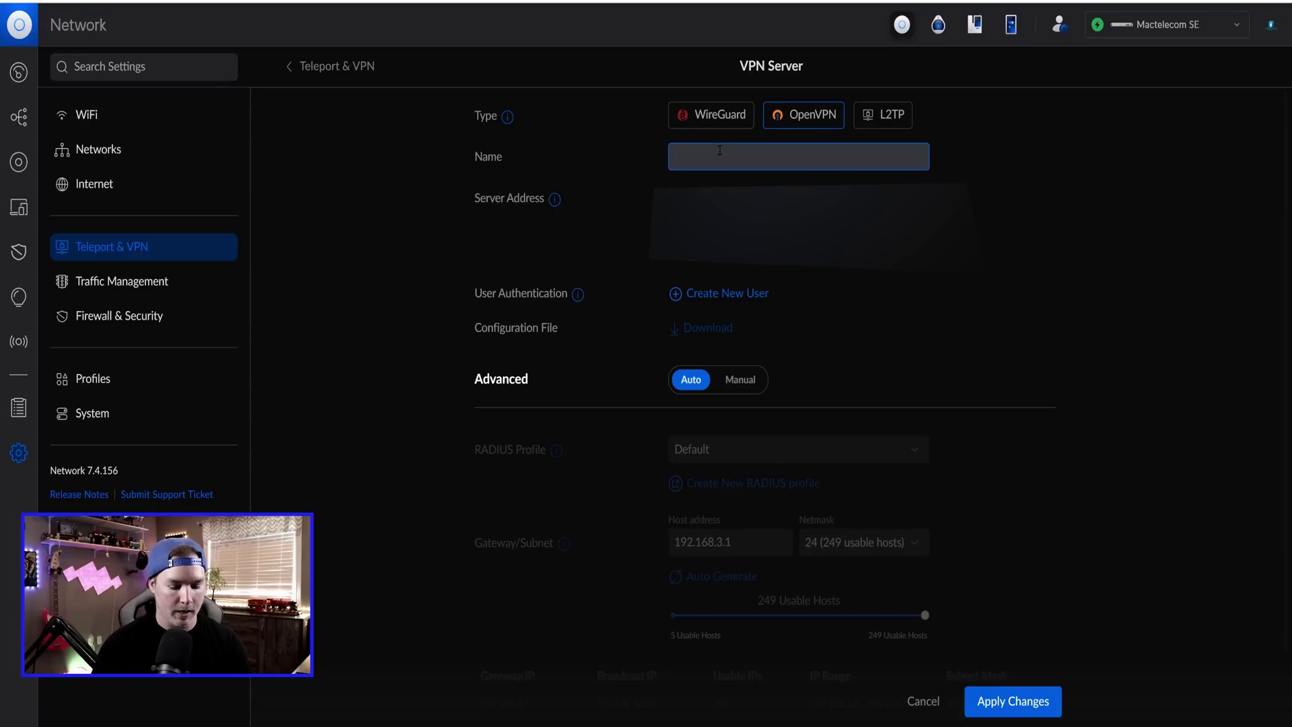
type("VPN")
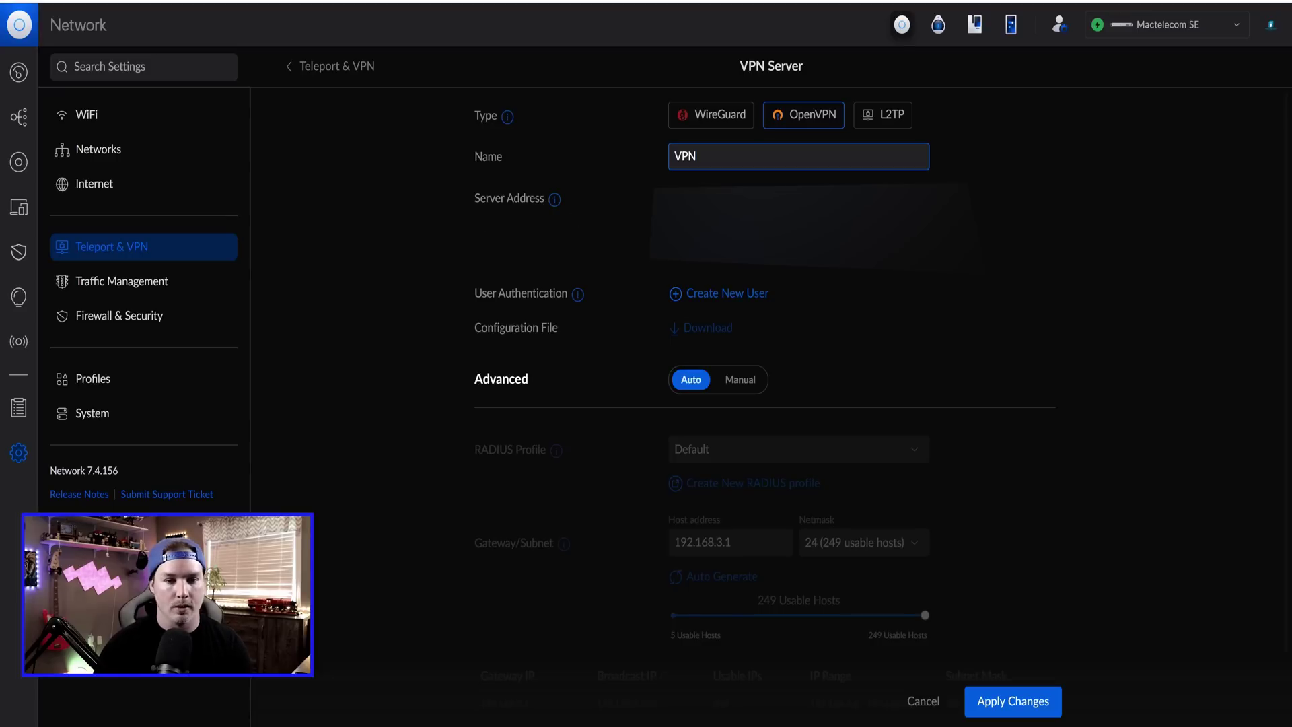
left_click(875, 209)
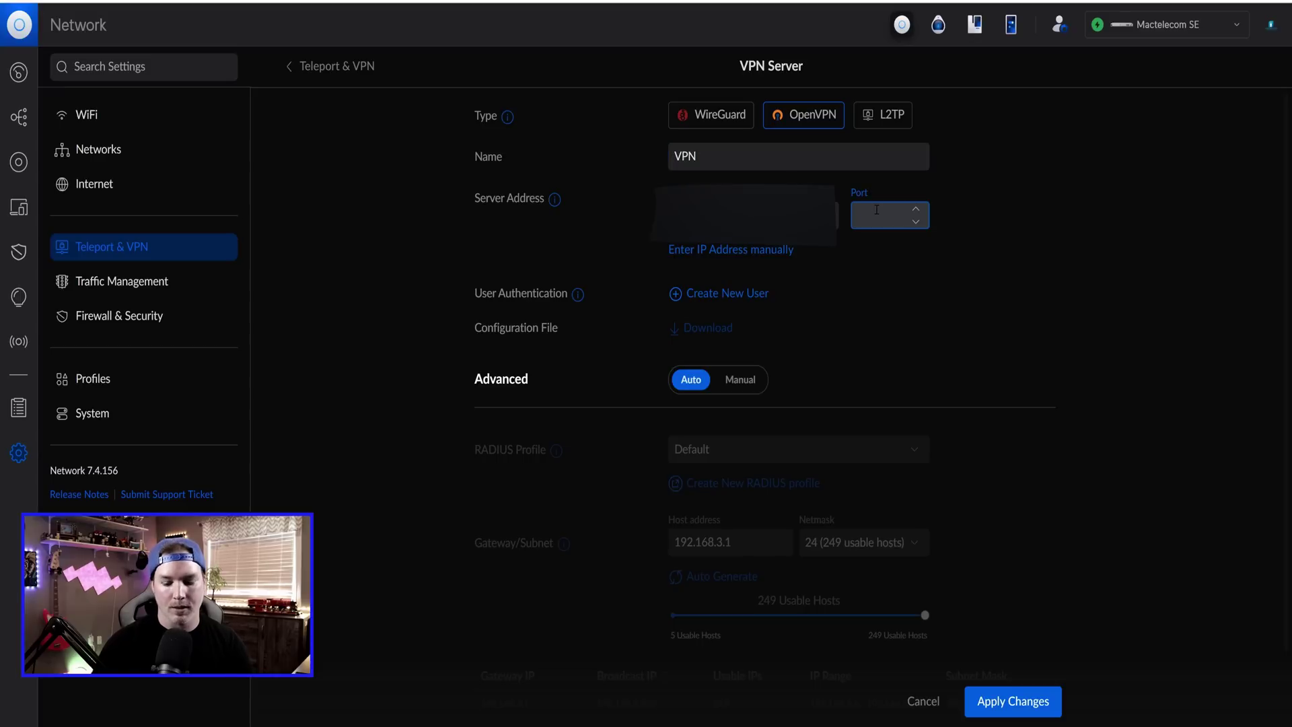
type("1194")
left_click(452, 320)
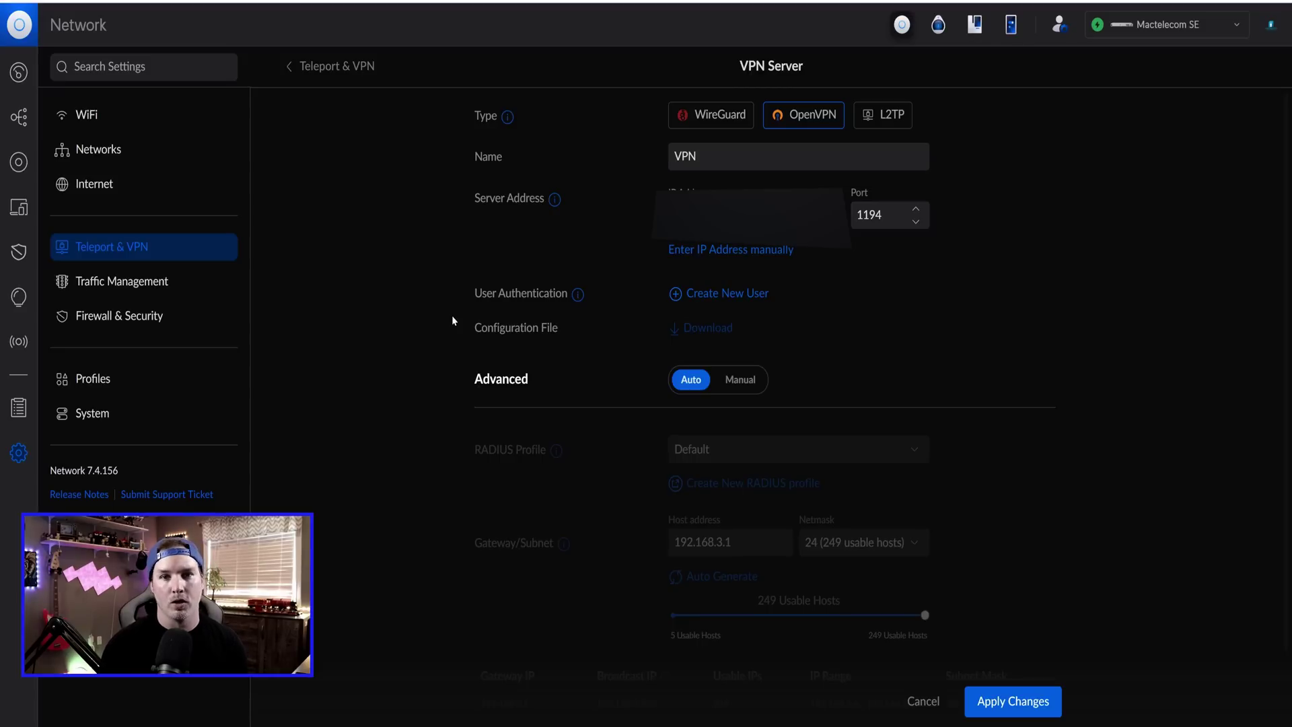
left_click(761, 295)
- Enter the VPN user's username and password, leave advanced settings on Auto, and apply changes
type("Cody")
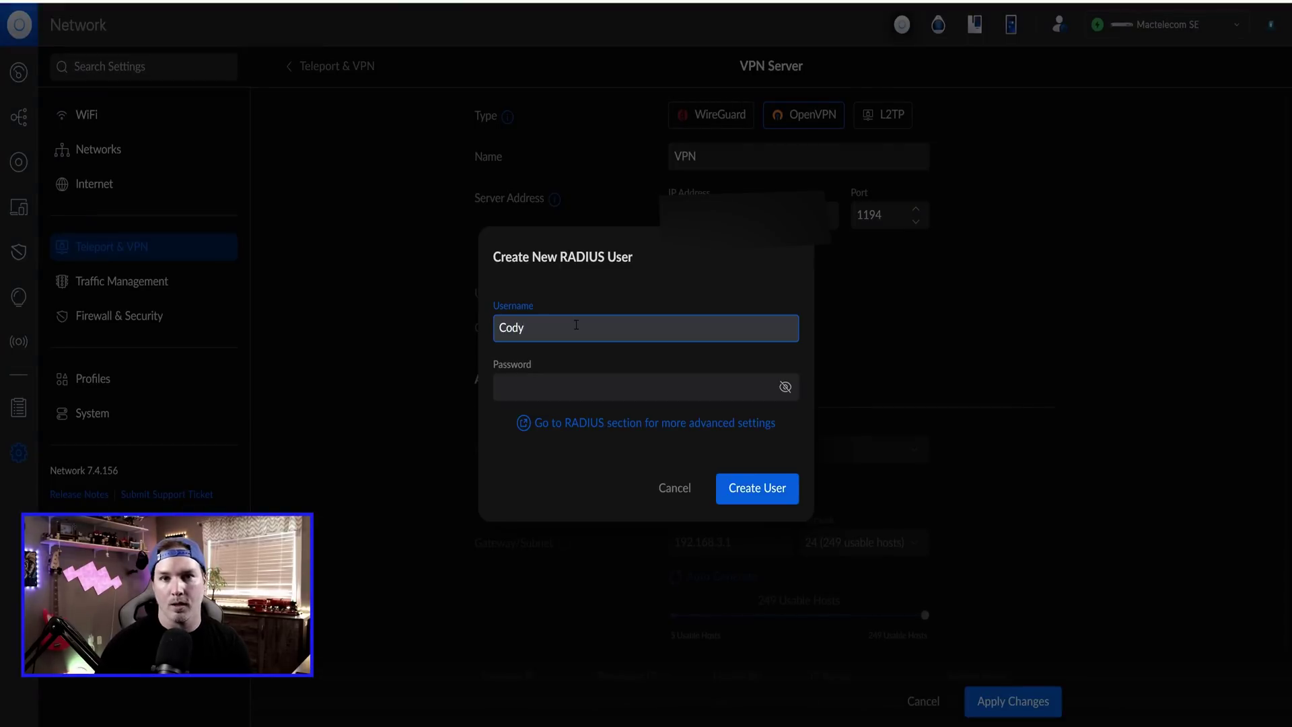
key("Tab")
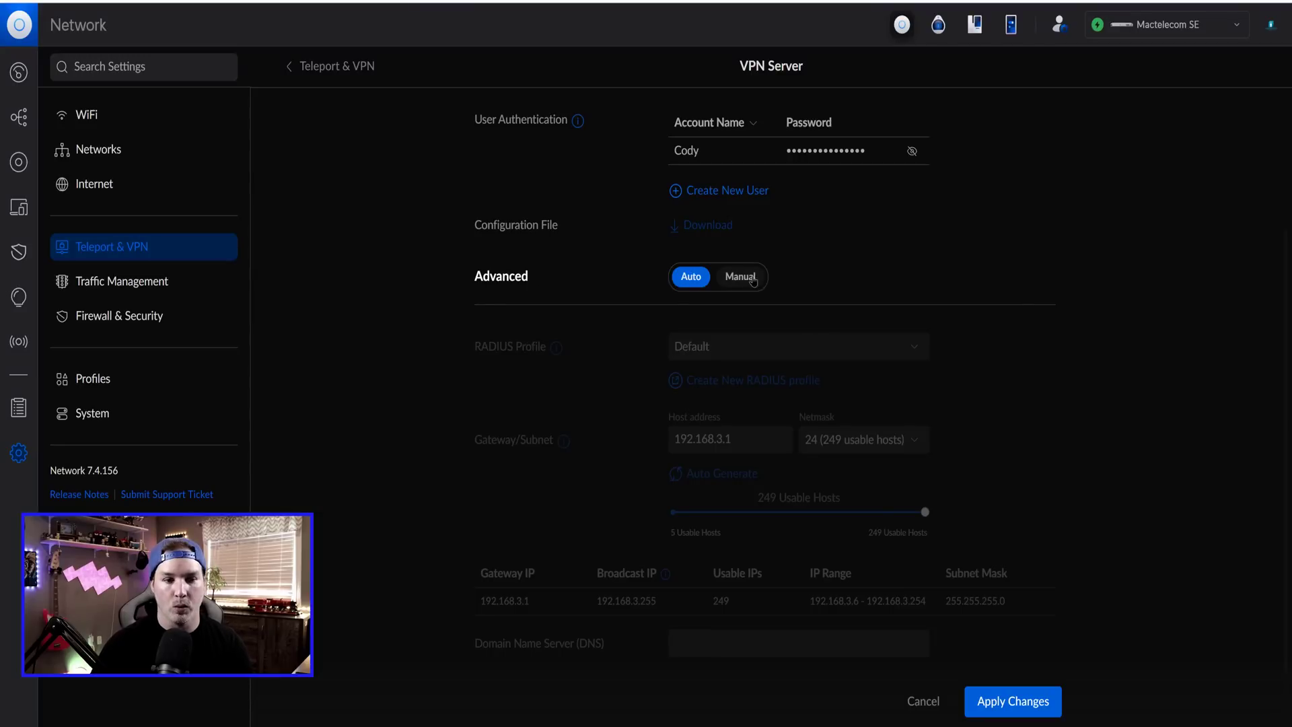
left_click(750, 278)
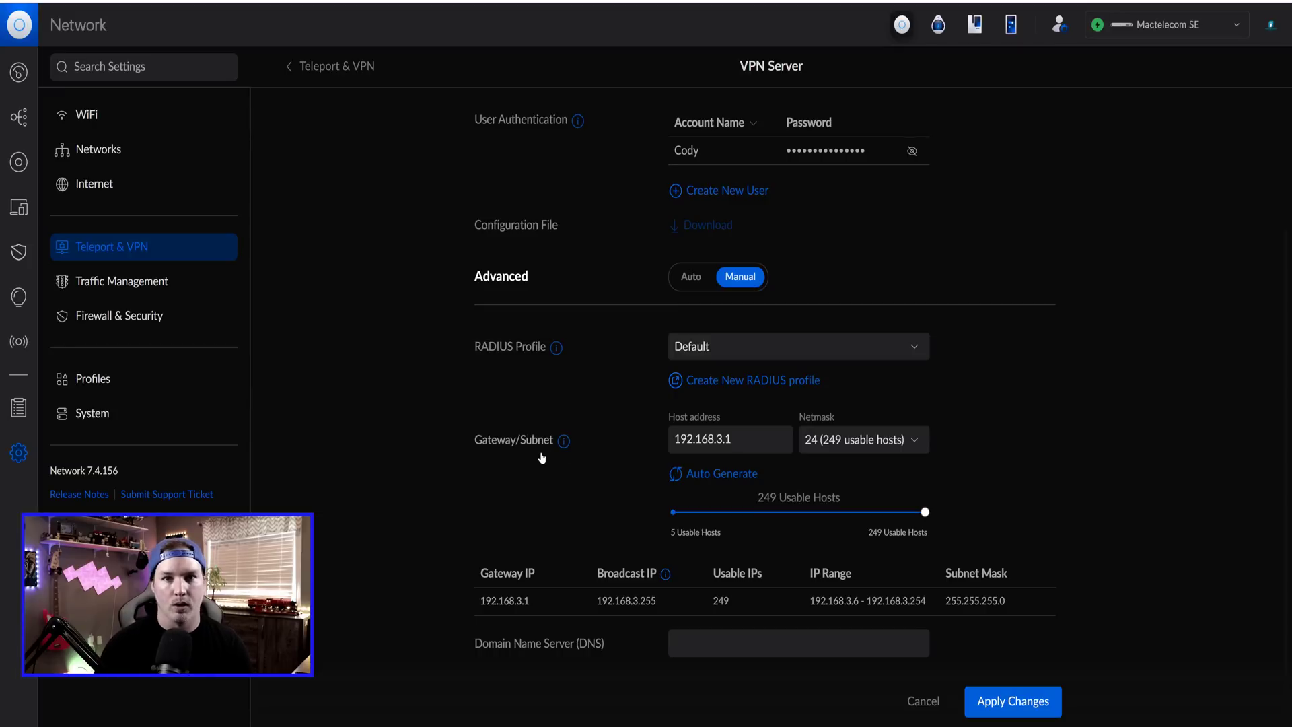
left_click(691, 275)
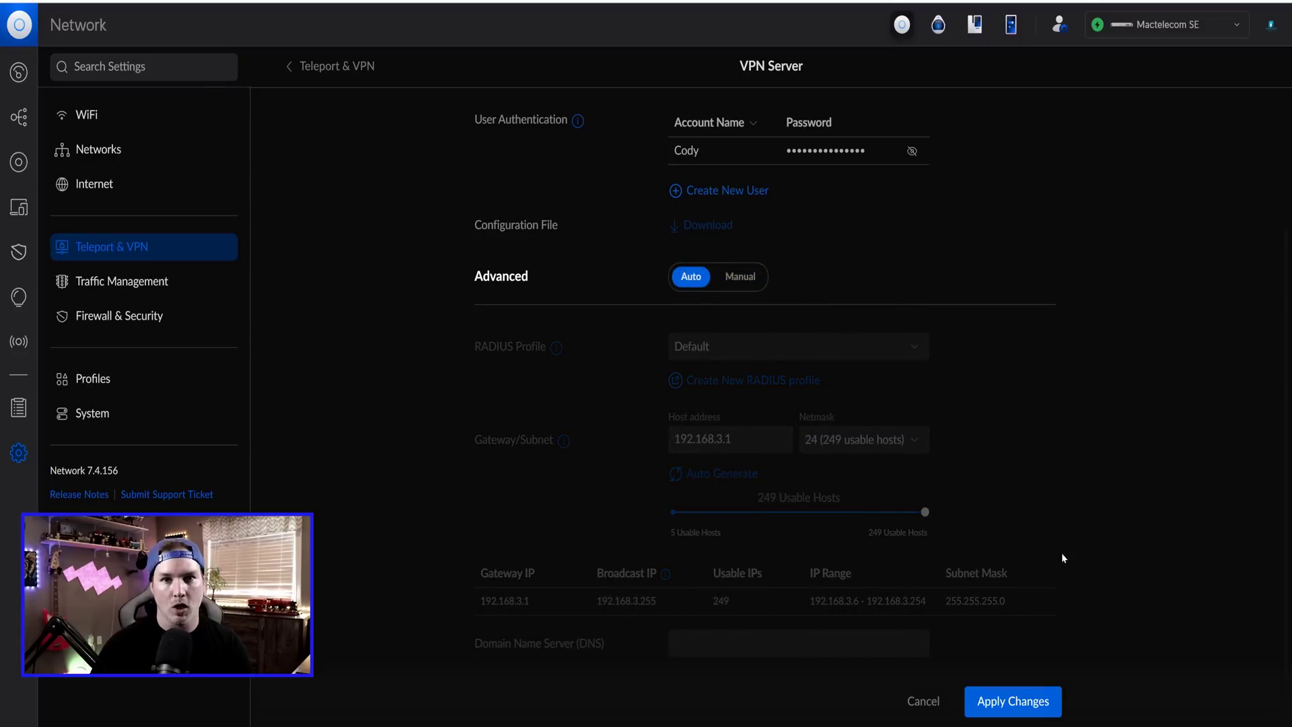
left_click(1040, 700)
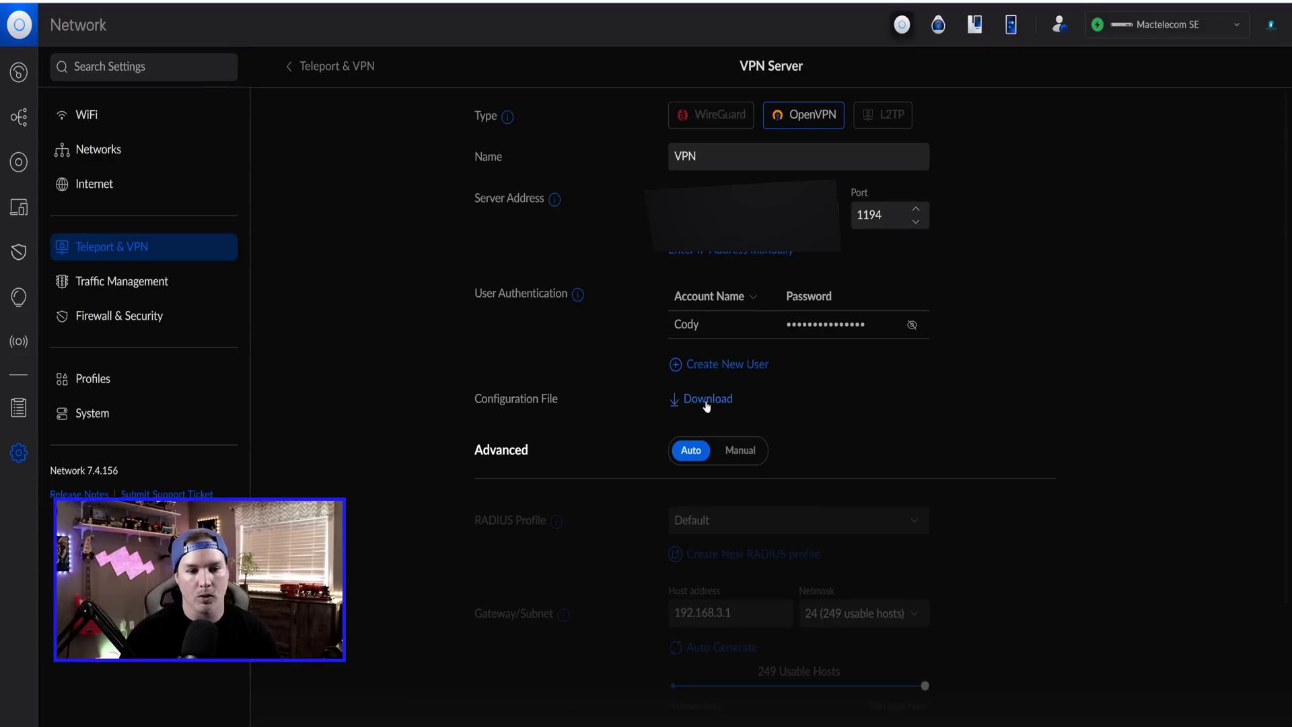
- Download the OpenVPN server's .ovpn configuration file
left_click(702, 402)
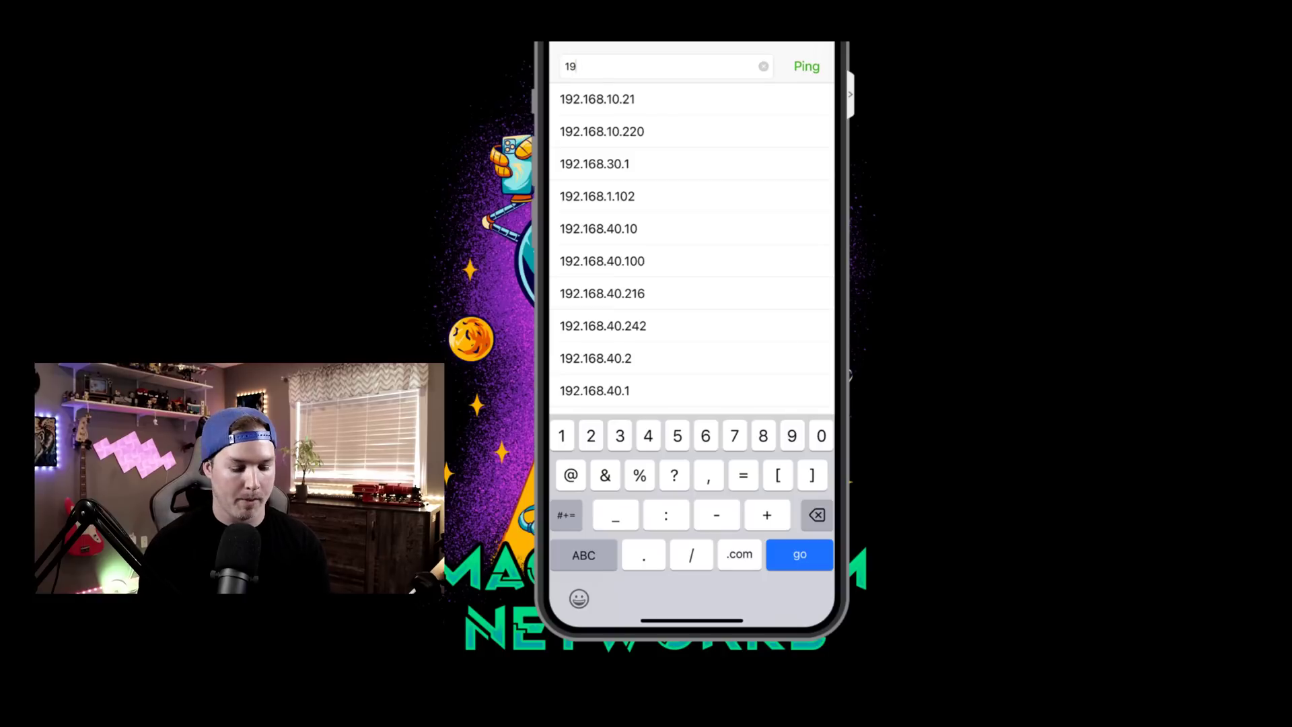
- Ping 192.168.10.220, then change the address and ping 192.168.10.160
type("2.168")
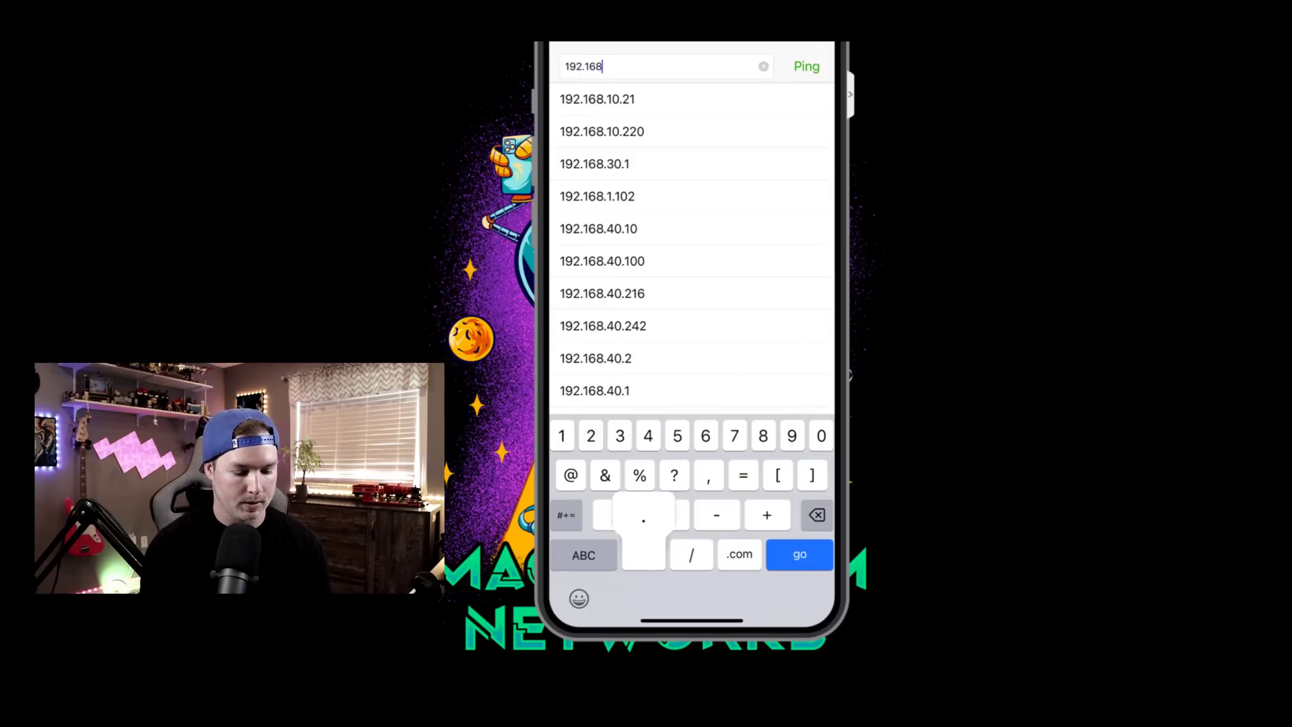
type(".10.220")
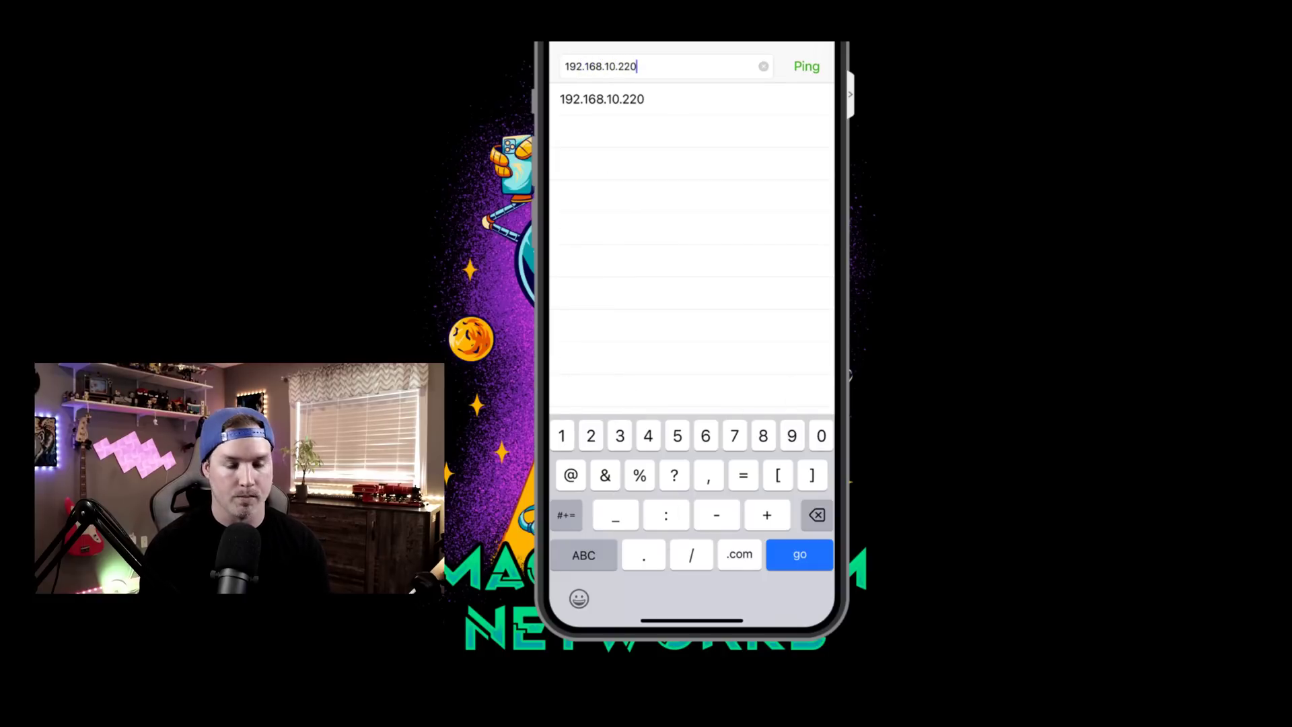
key("Return")
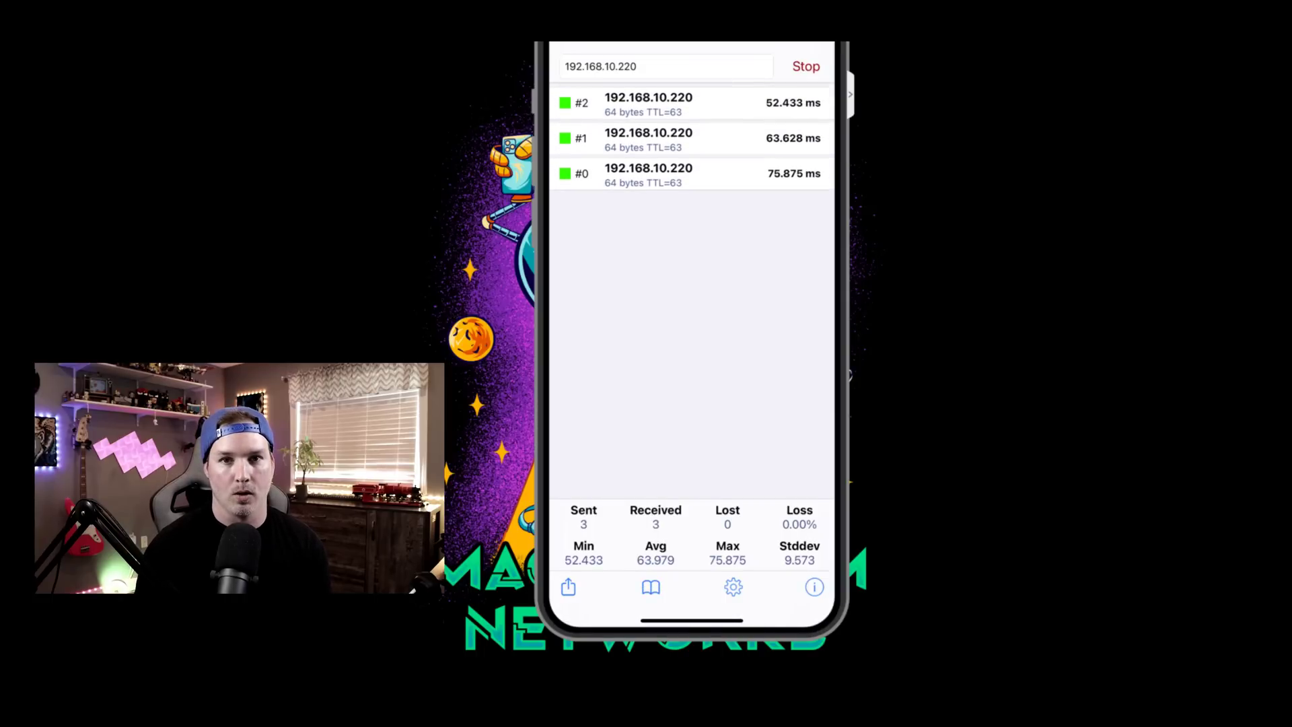
left_click(660, 66)
key("BackSpace")
key("BackSpace")
key("BackSpace")
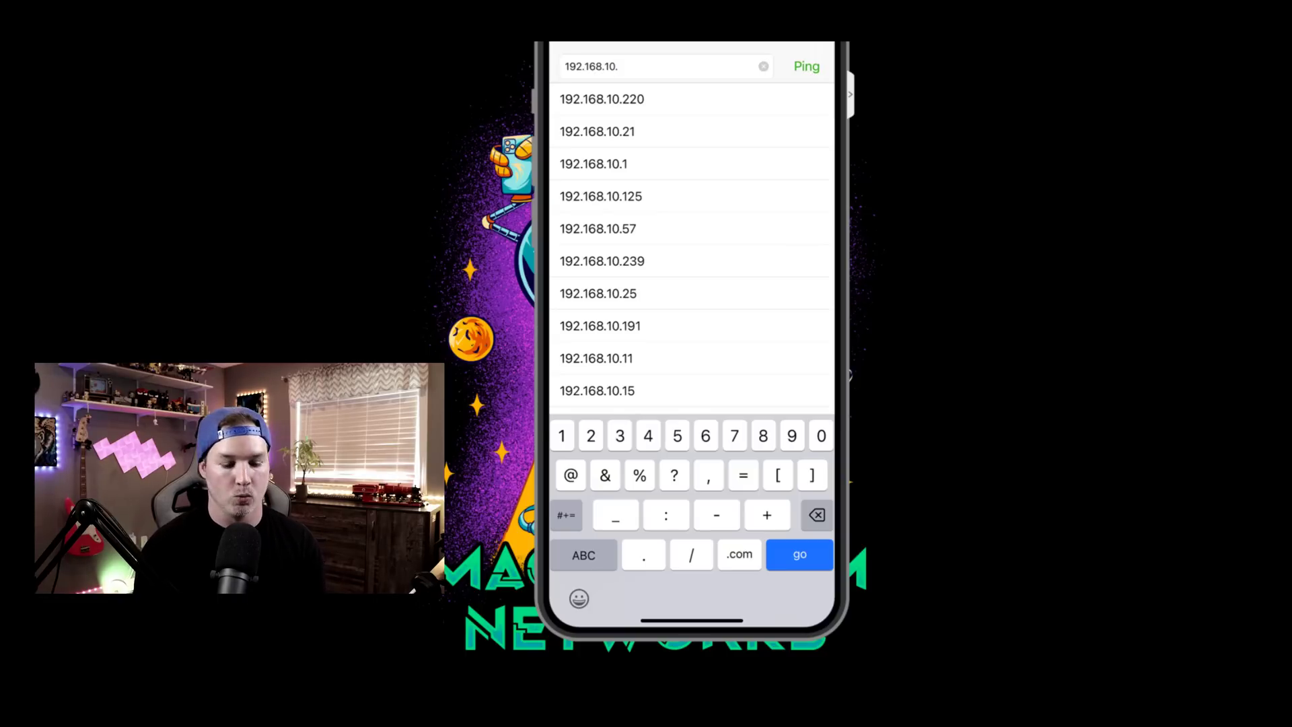
type("160")
key("Return")
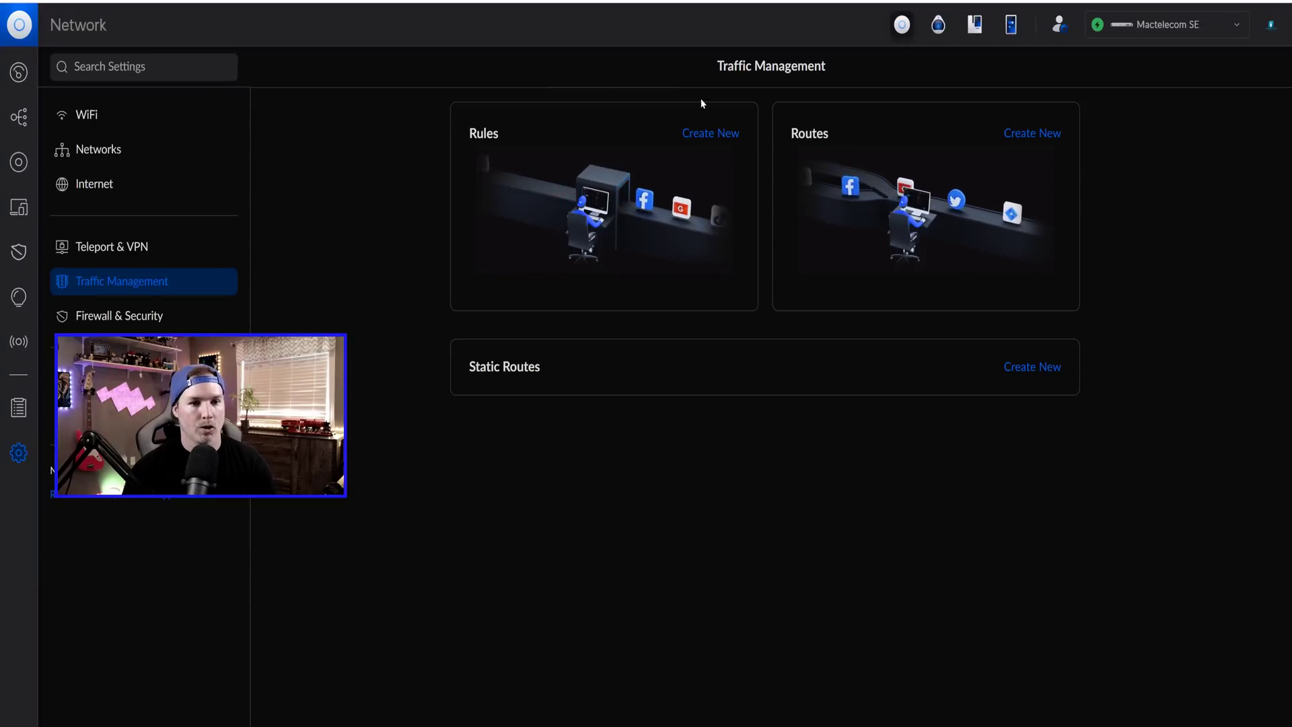
- Start a new traffic rule using the IP Address range 192.168.3.1–192.168.3.255
left_click(711, 133)
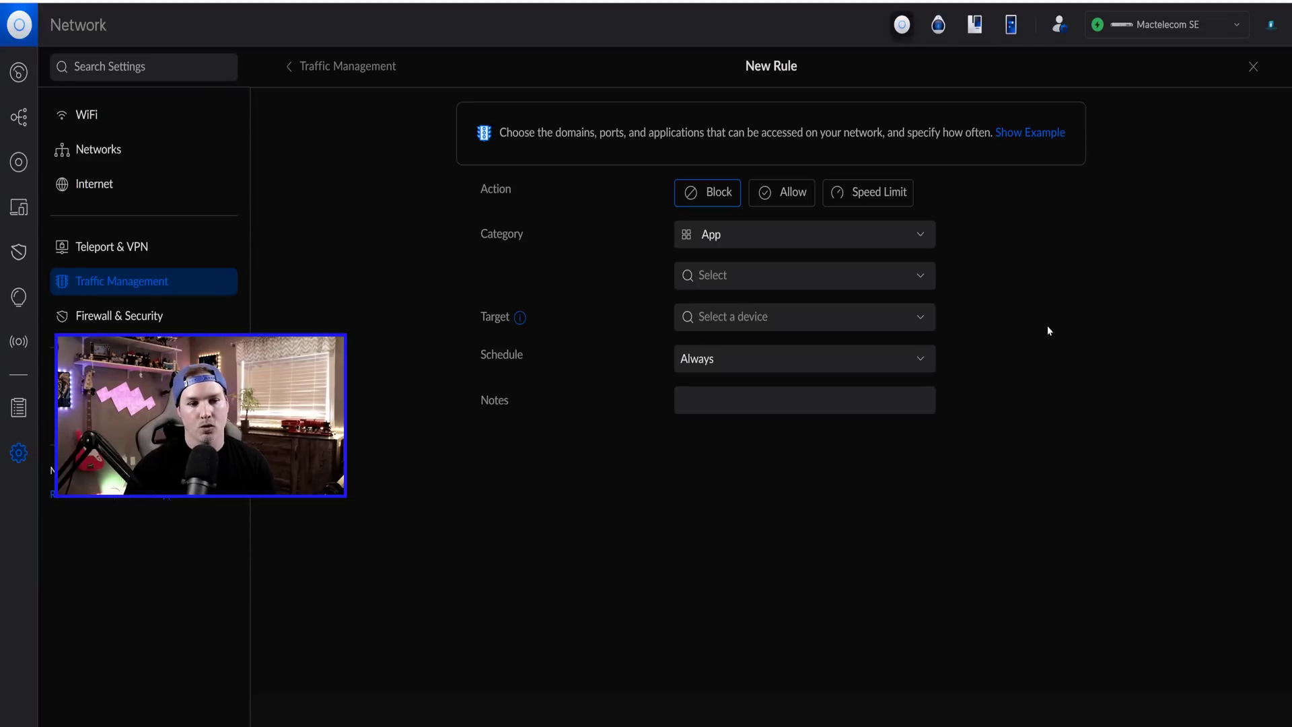
left_click(734, 237)
scroll(744, 302, "down", 2)
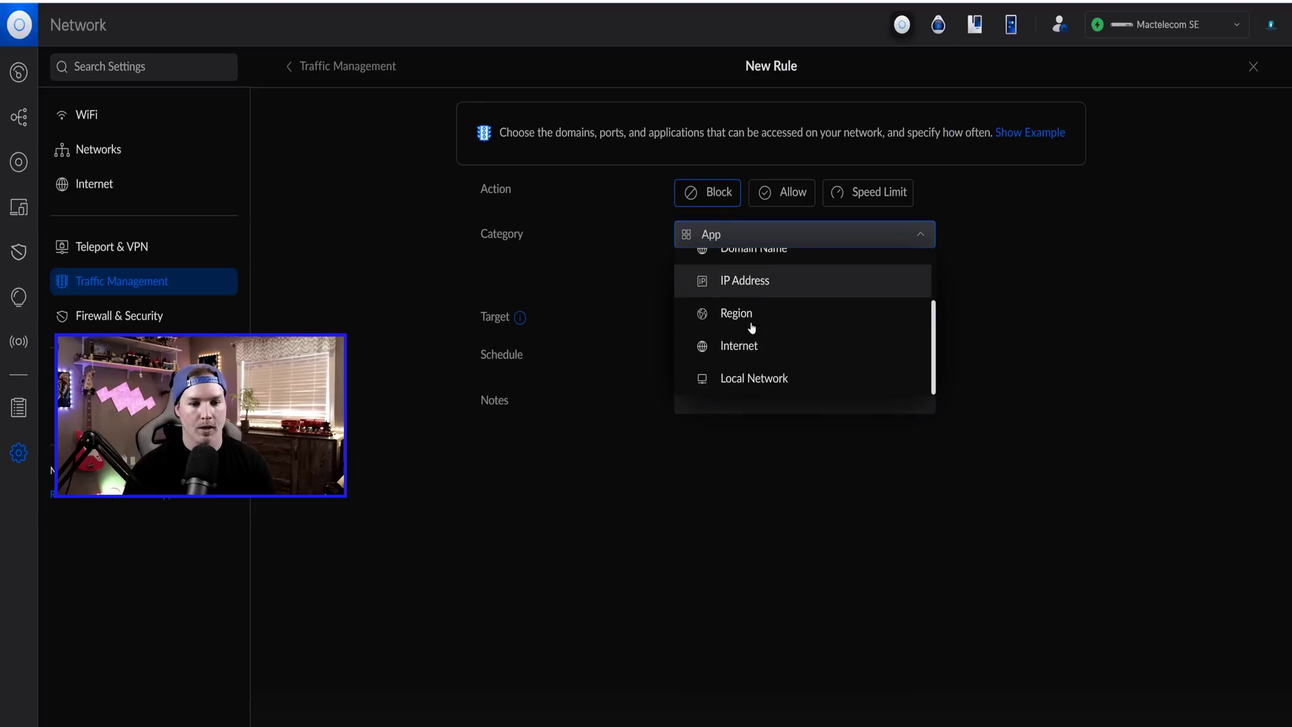
left_click(751, 281)
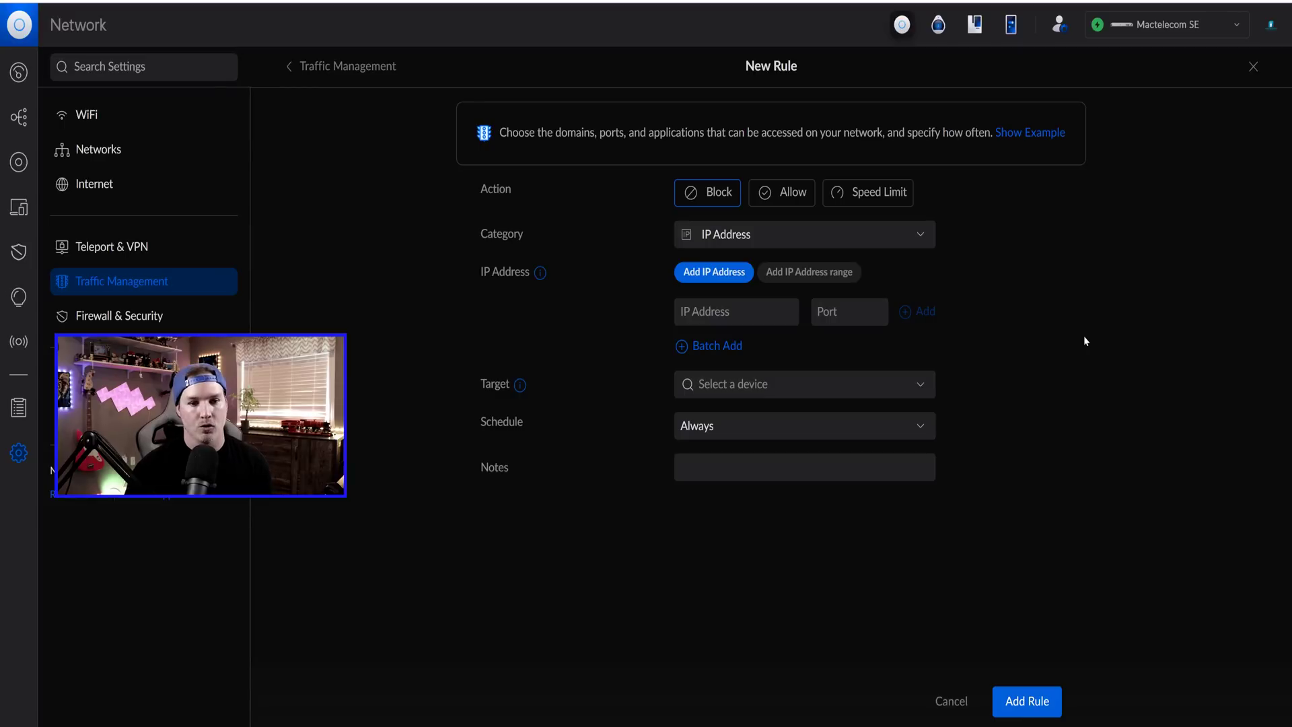
left_click(816, 272)
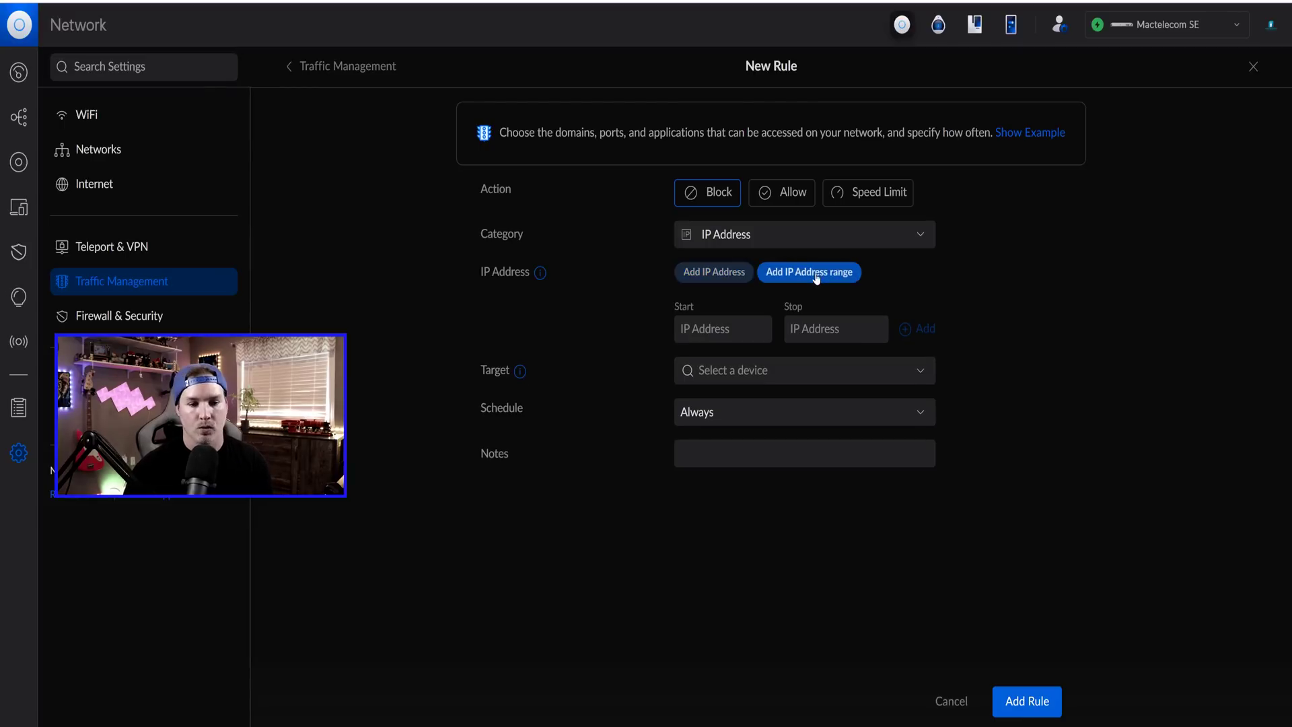
left_click(728, 325)
type("192.168.3.1")
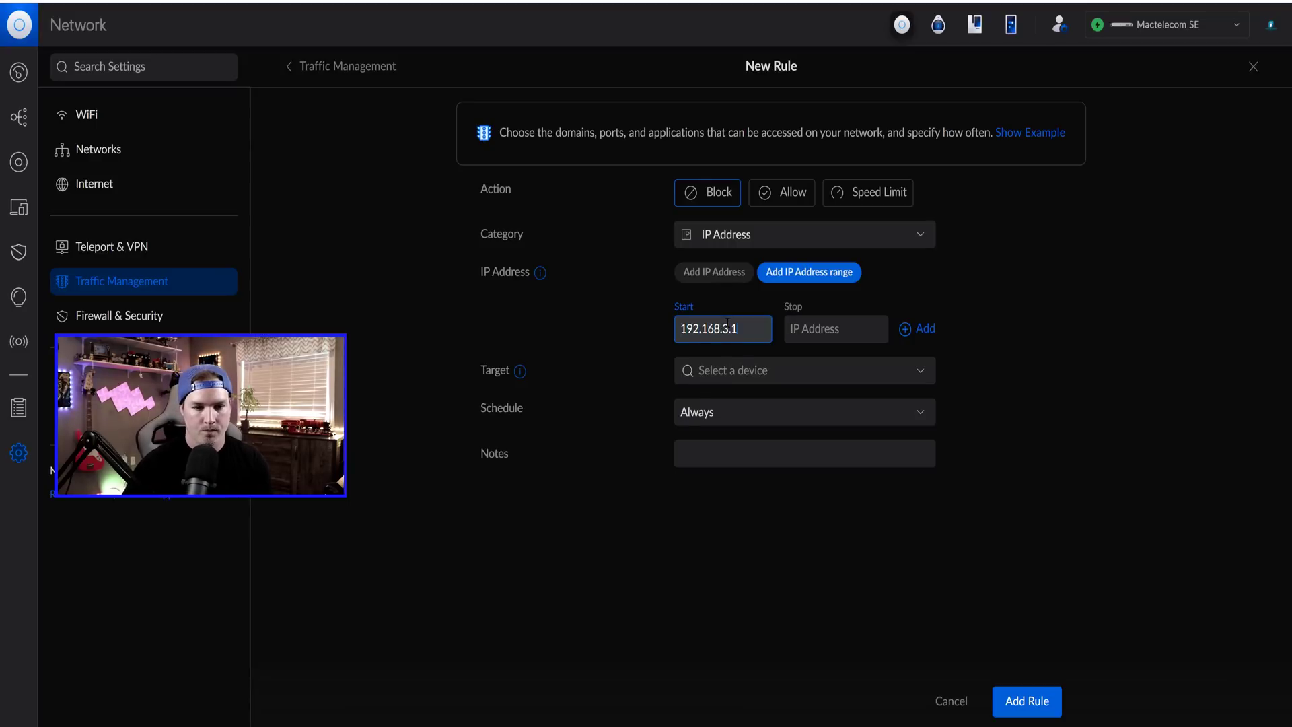
key("Tab")
type("192.16")
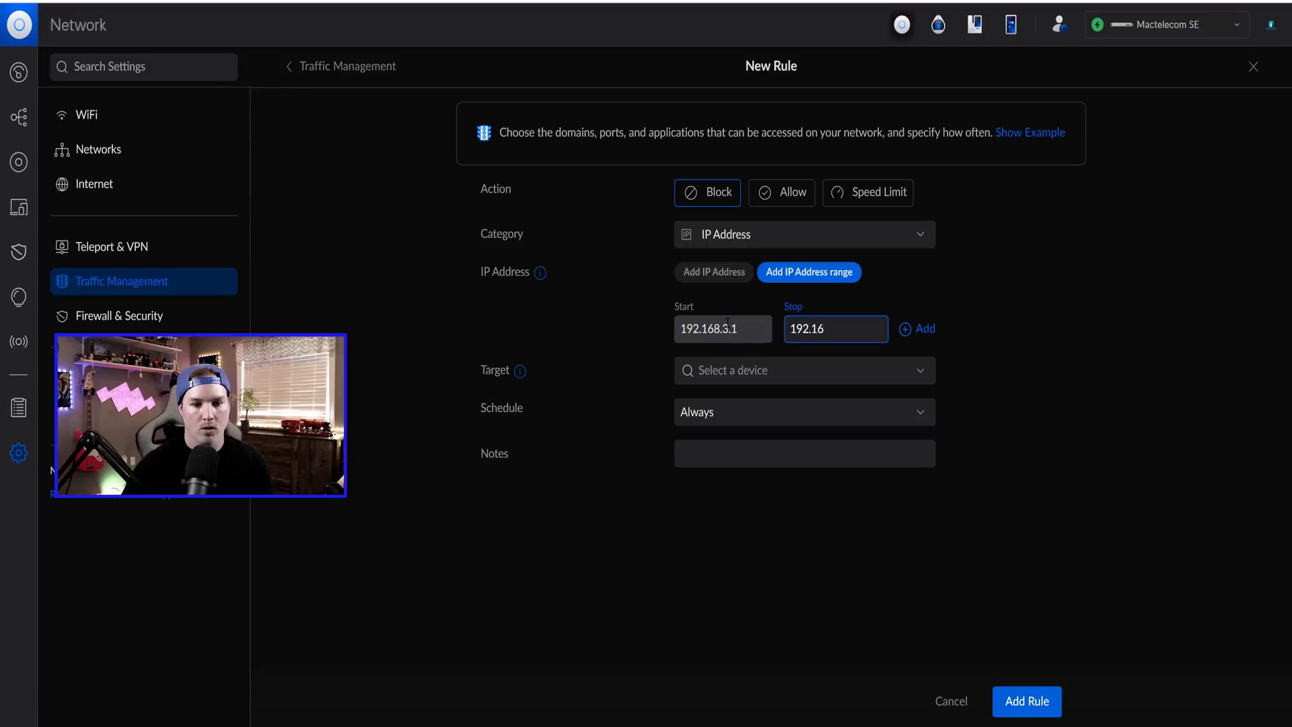
type("8.3.255")
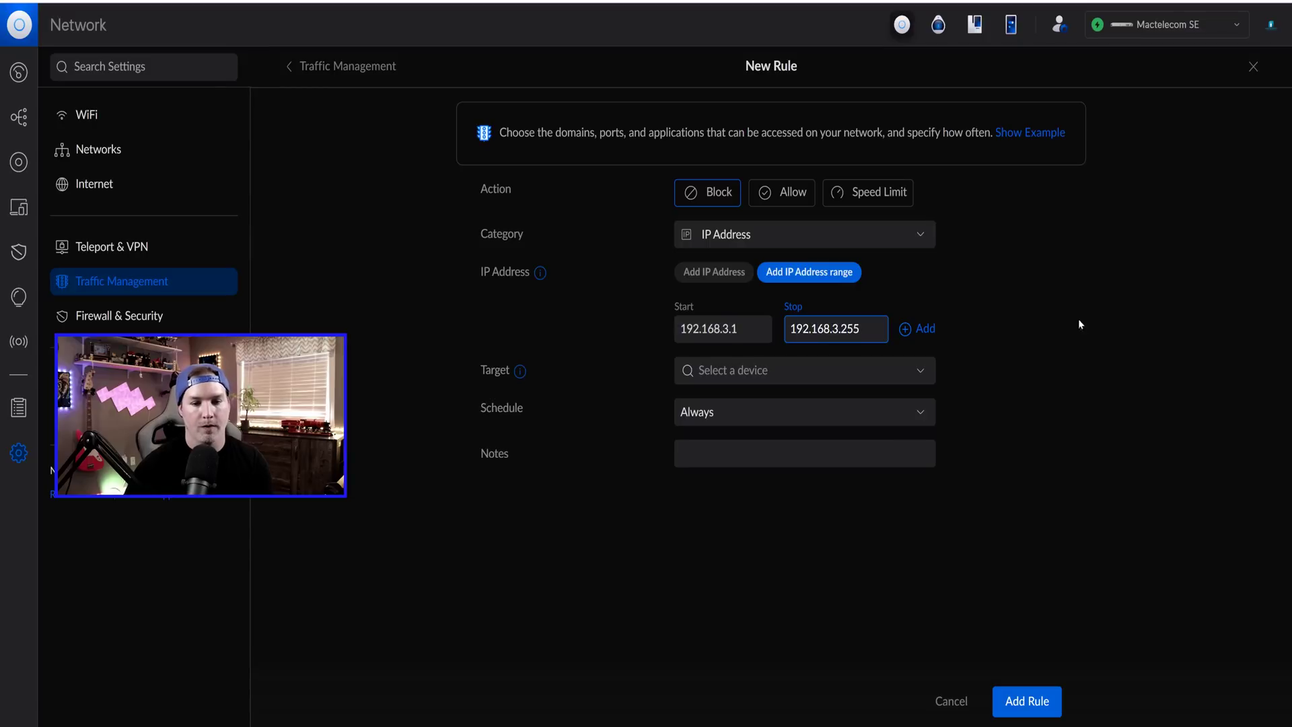
left_click(1130, 332)
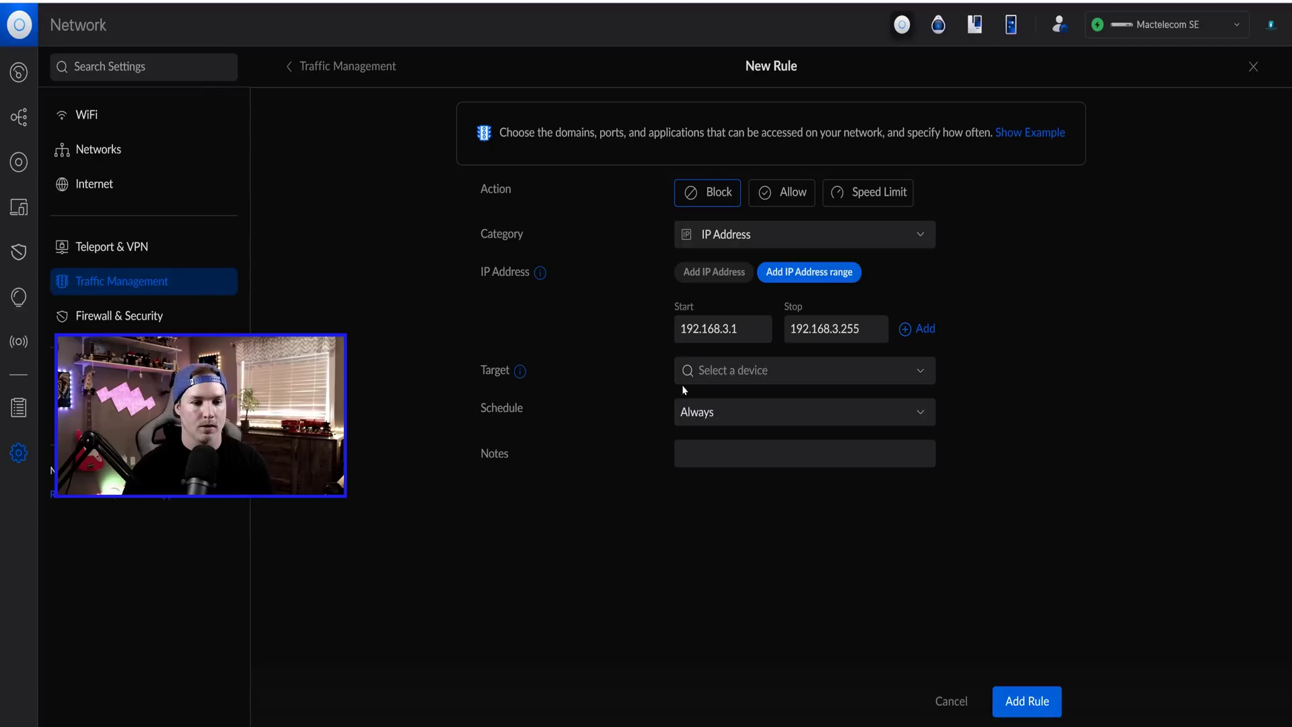
- Target All Devices, add the note 'Block VPN to Networks', and save the block rule
left_click(740, 369)
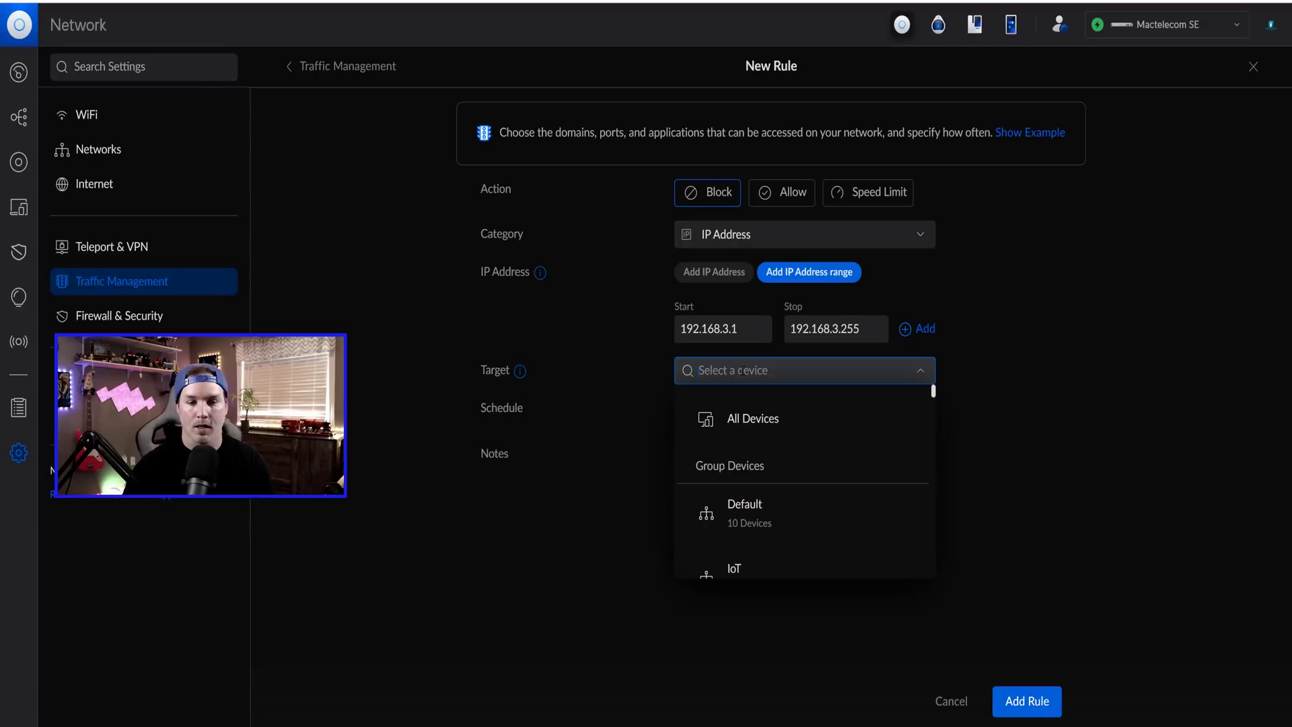
left_click(751, 420)
left_click(988, 363)
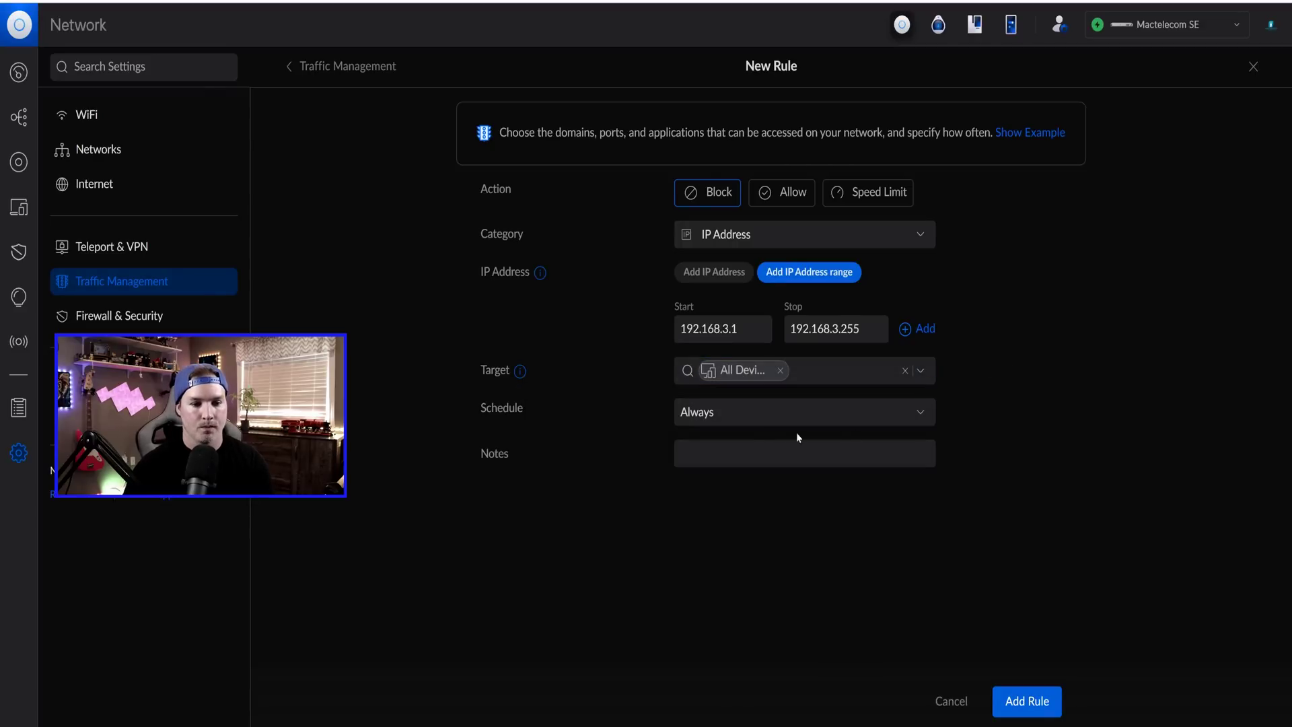
left_click(760, 448)
type("Block")
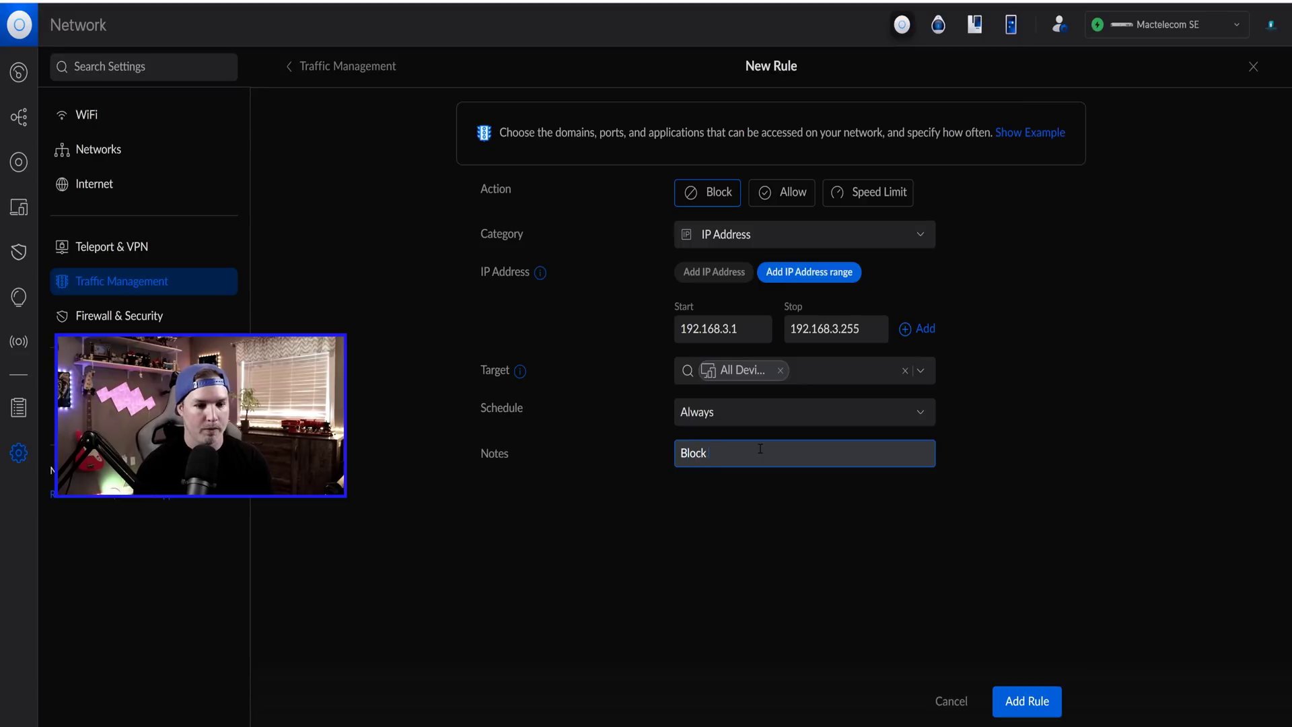
type(" VPN to Newqork")
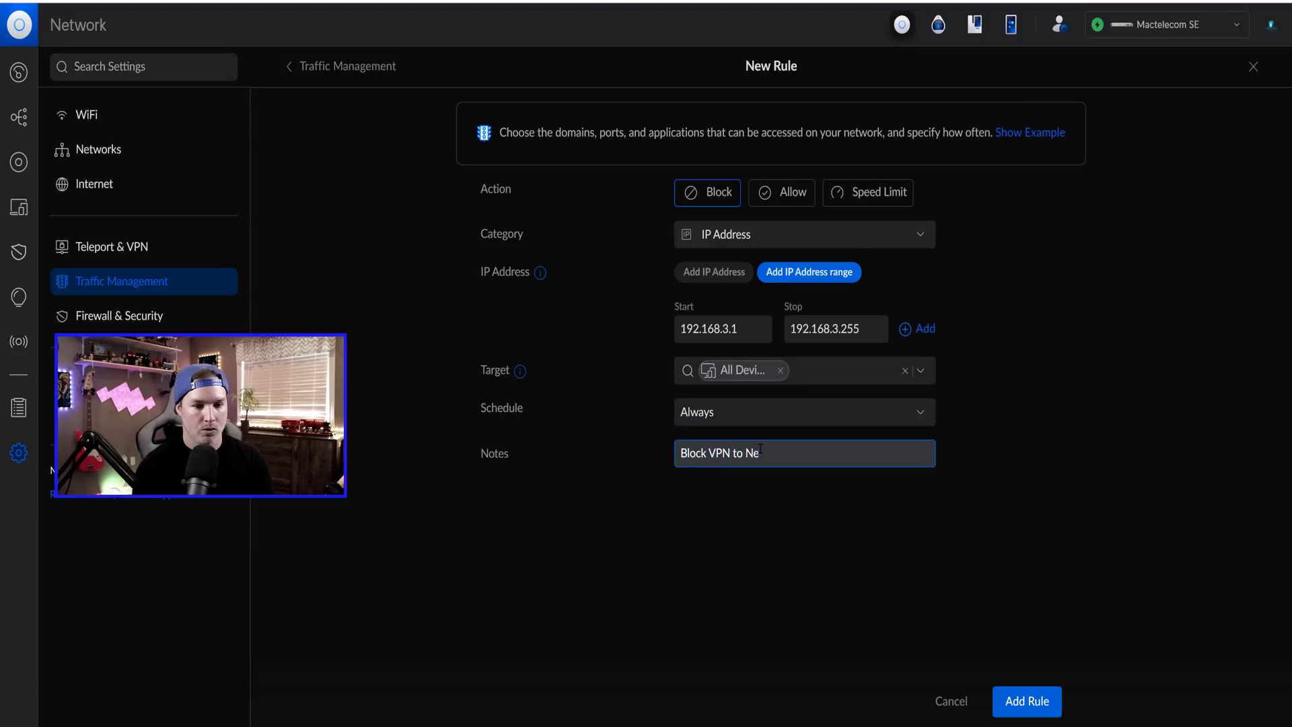
key("BackSpace")
key("BackSpace")
key("BackSpace")
type("o")
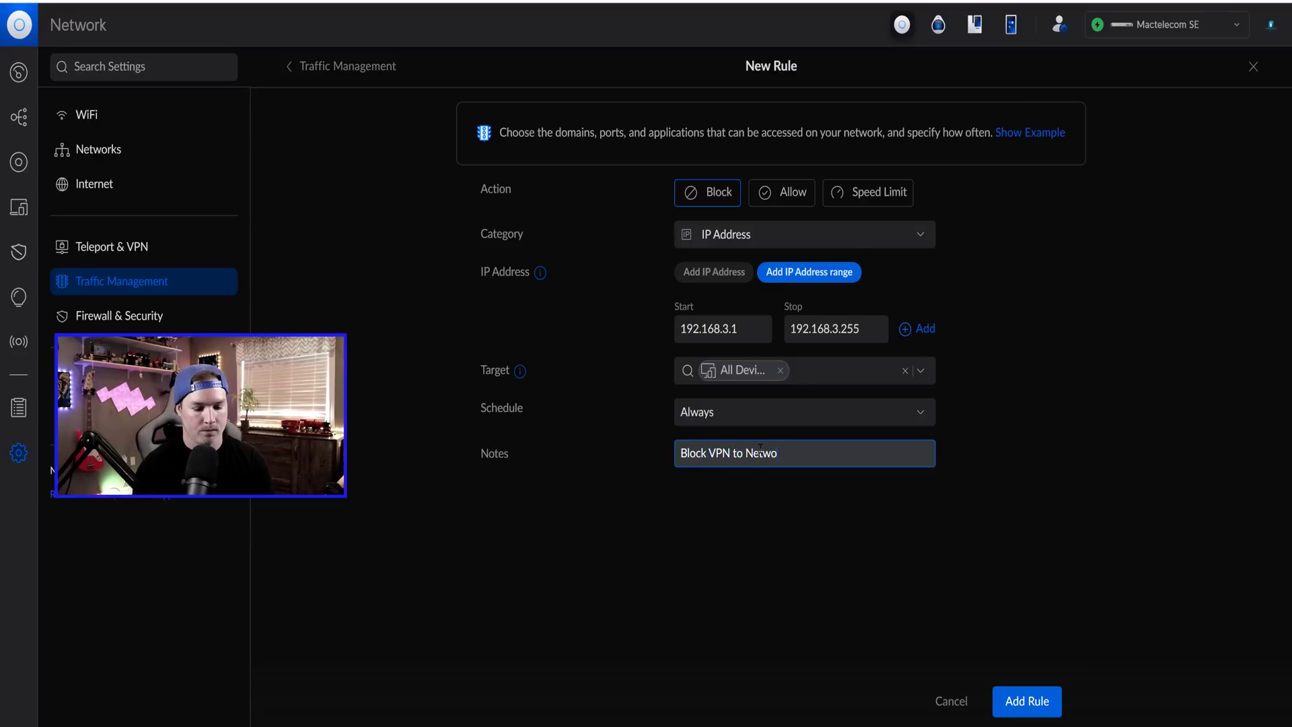
type("rks")
left_click(1077, 475)
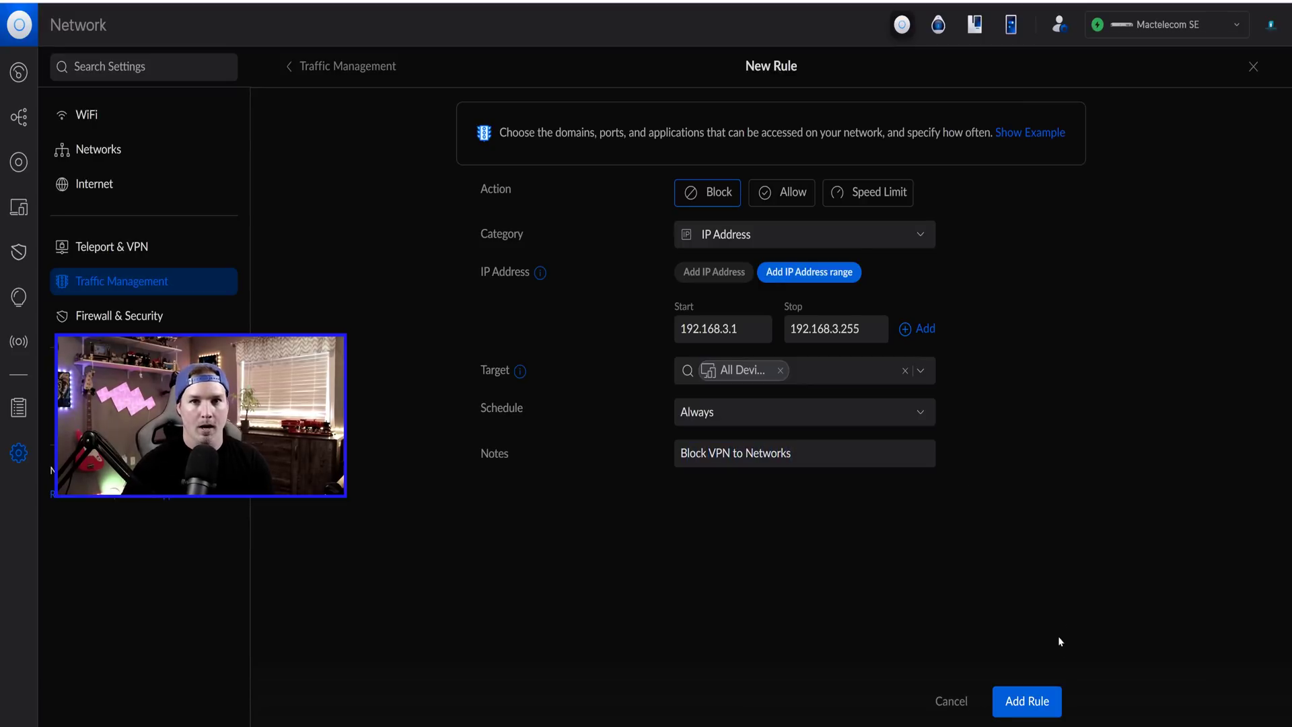
left_click(1027, 702)
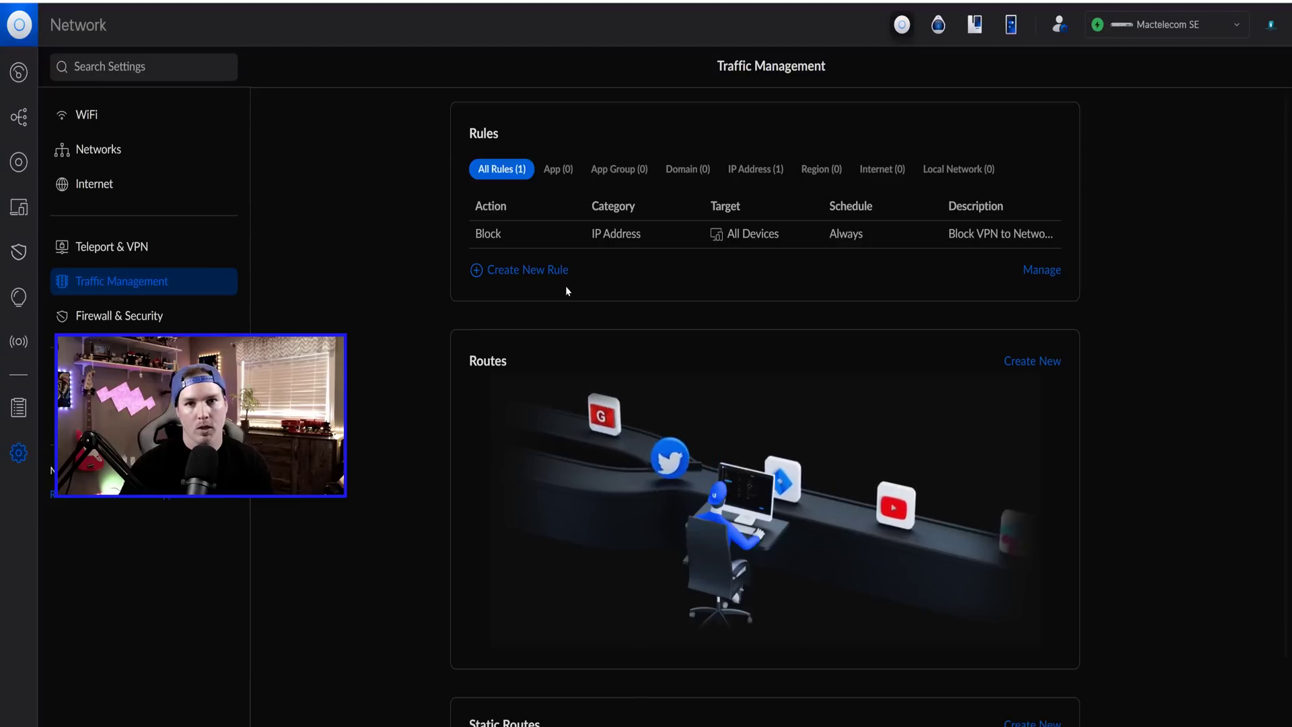
- Start a new Allow rule with the IP Address range 192.168.3.1–192.168.3.255
left_click(514, 270)
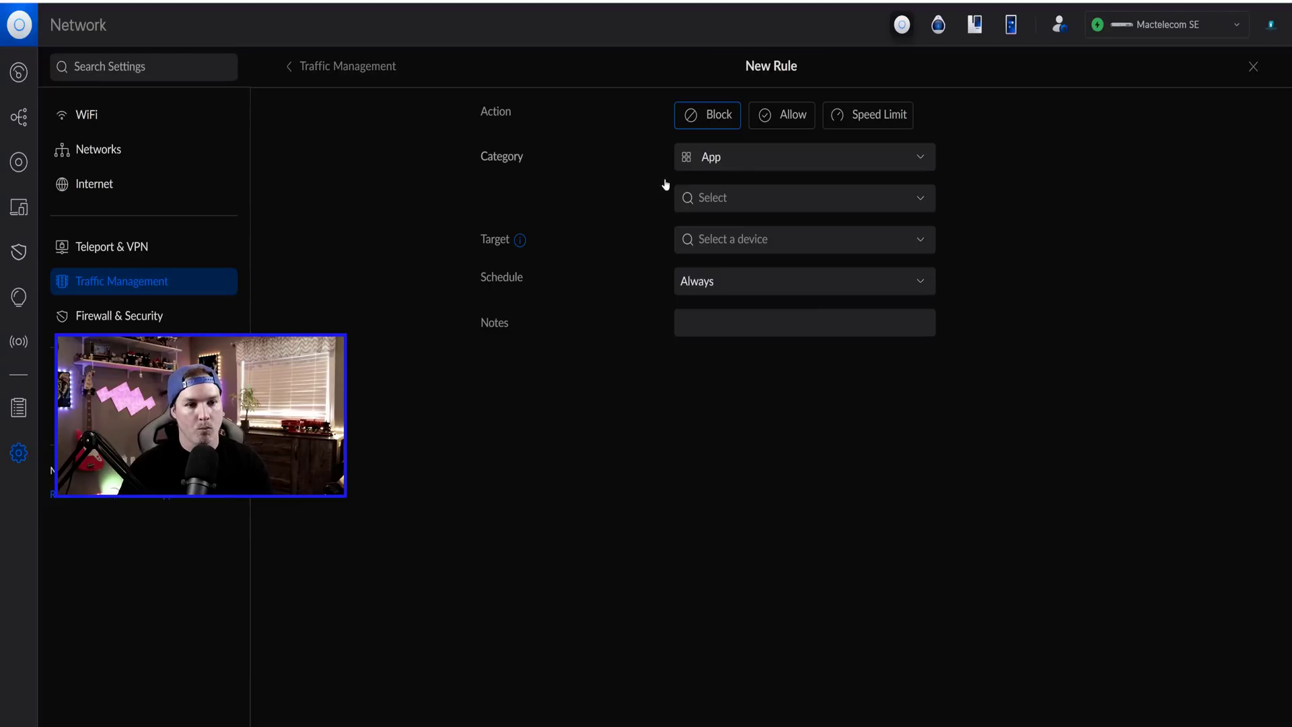
left_click(786, 120)
left_click(752, 159)
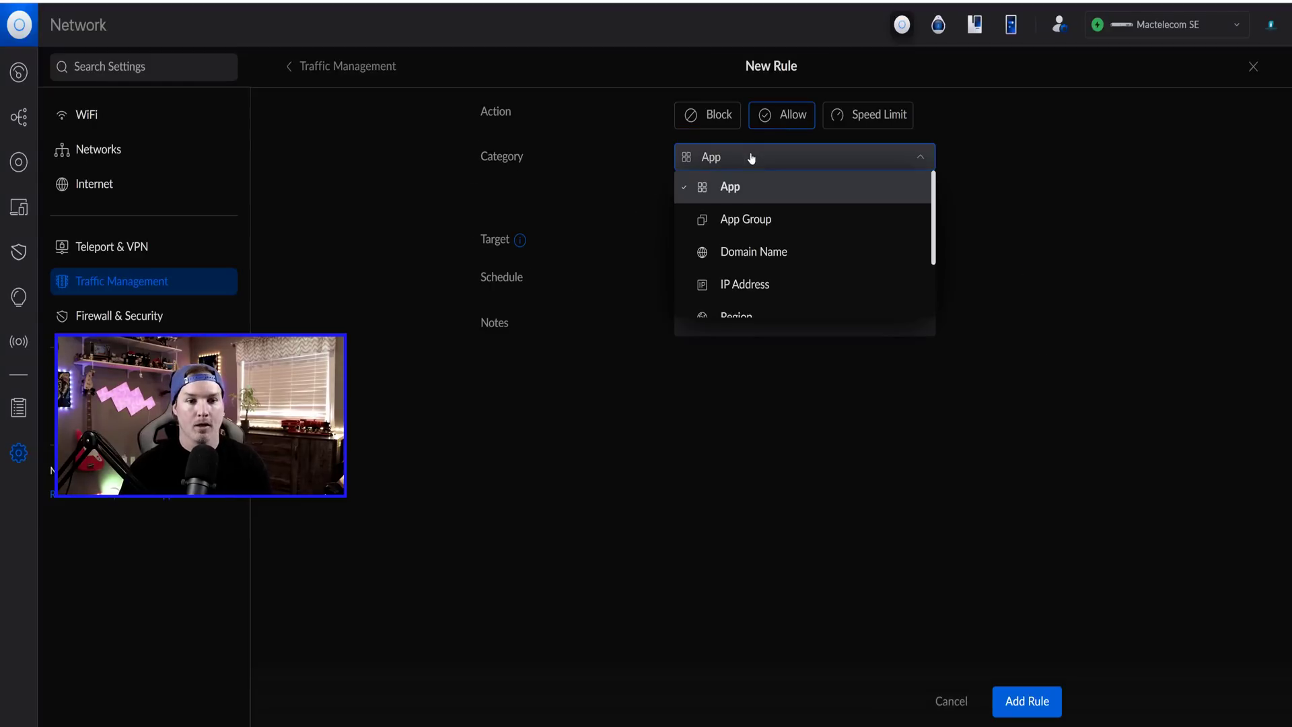
left_click(752, 285)
left_click(823, 199)
left_click(729, 252)
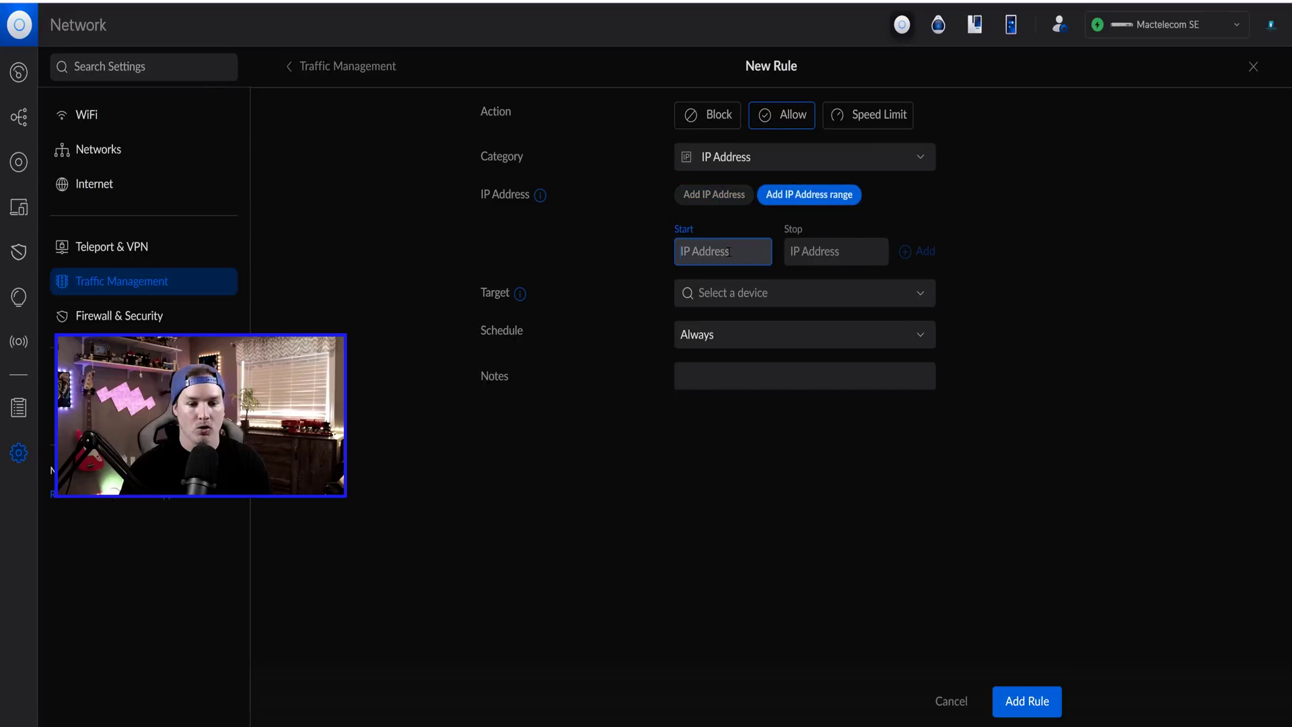
type("192.168.3")
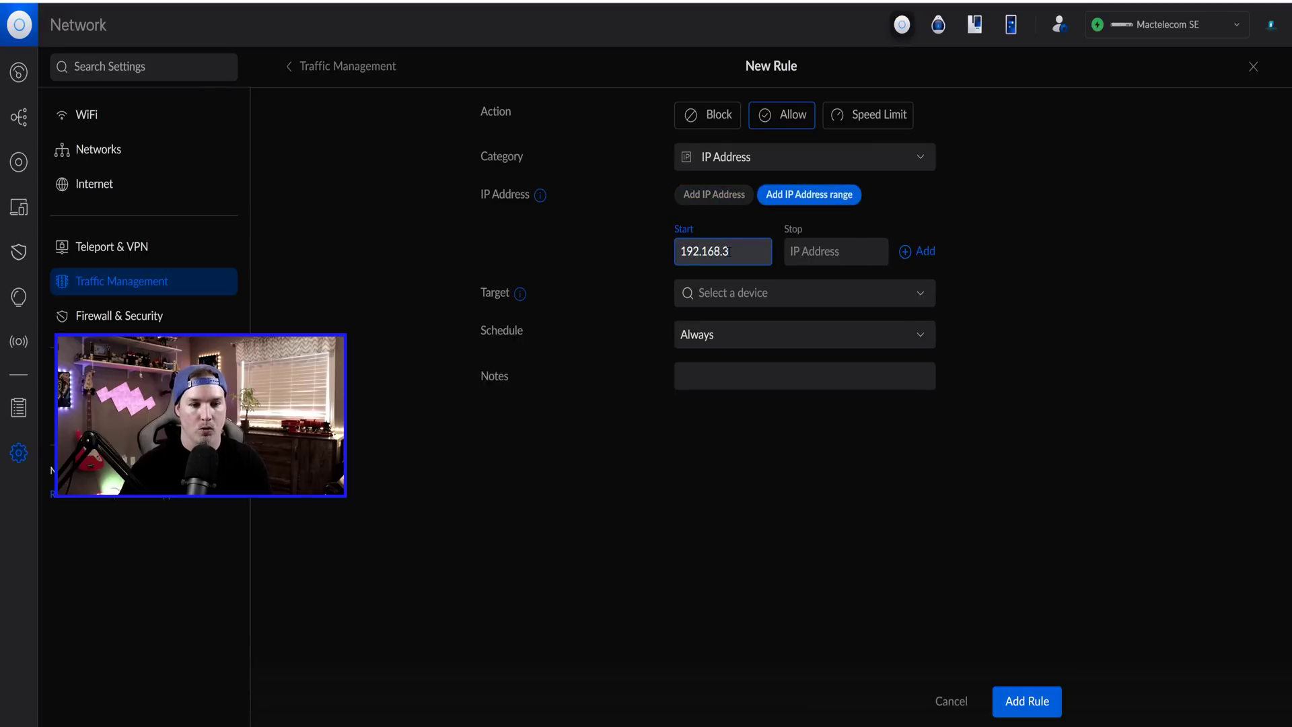
type(".1")
left_click(836, 251)
type("192.168")
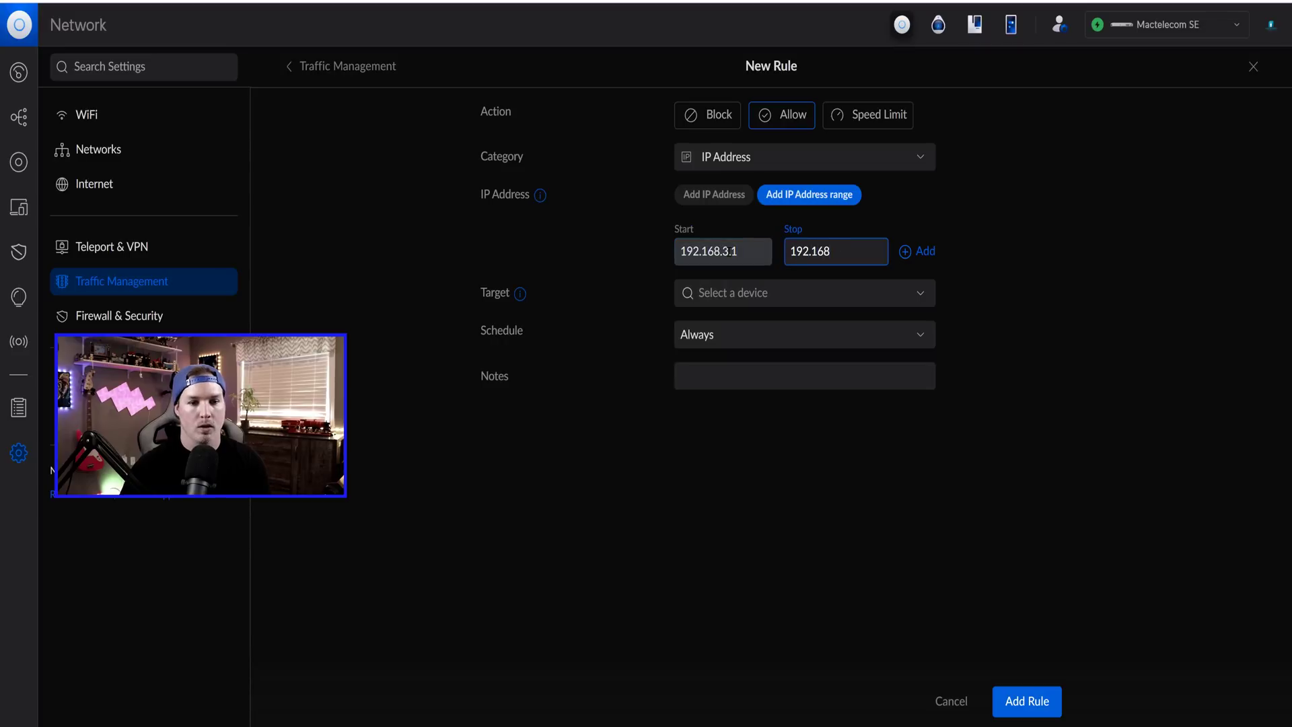
type(".3.255")
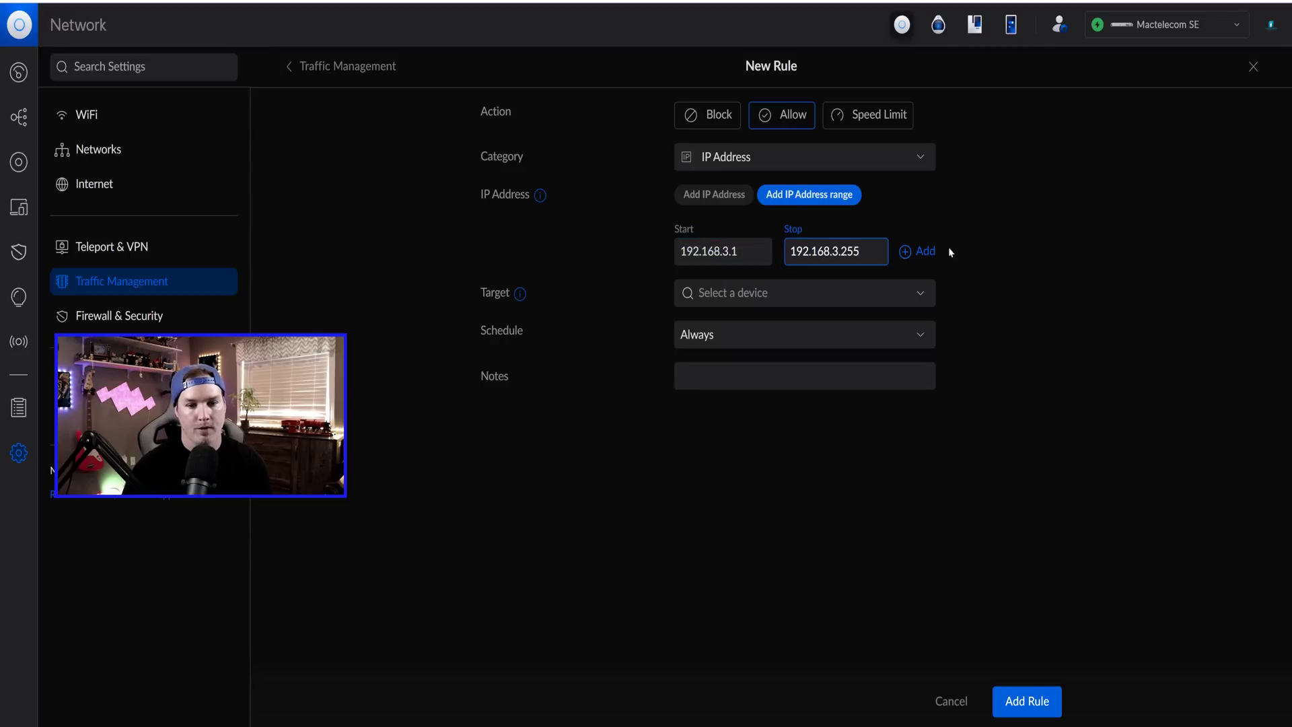
left_click(920, 251)
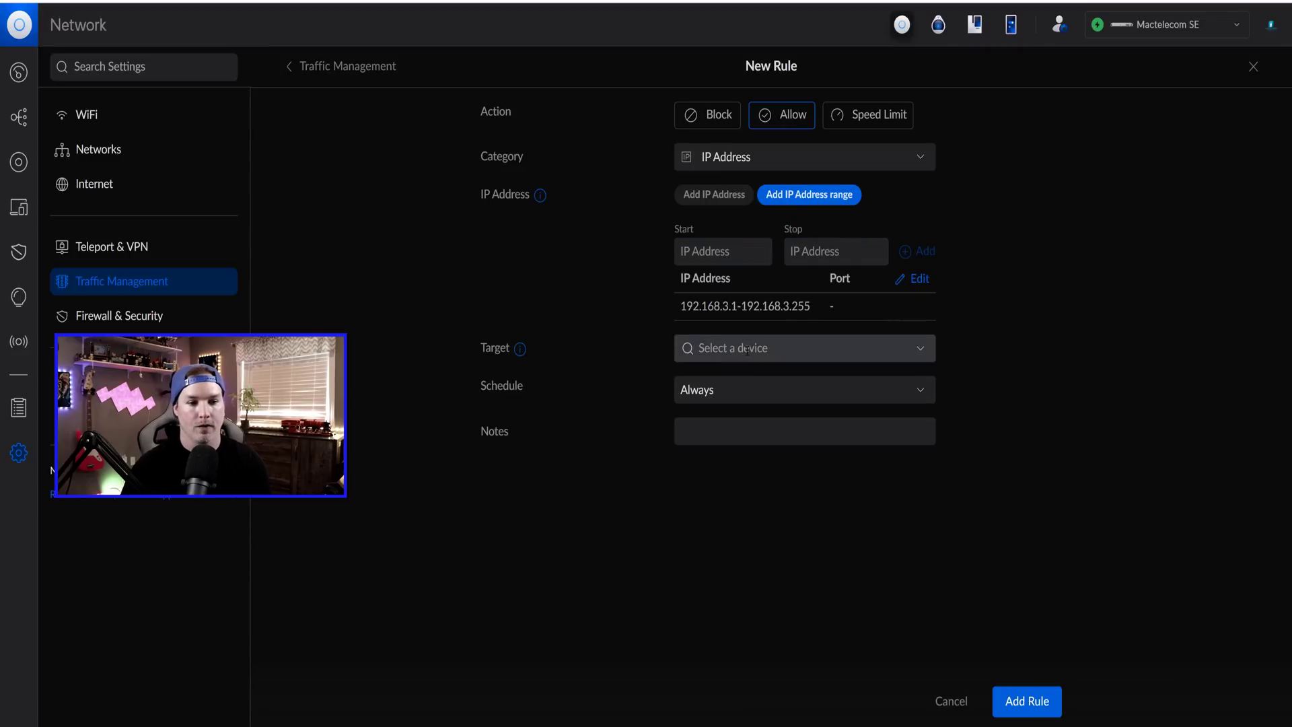
- Target the single NAS device, add the note 'Allow VPN To NAS', and save
left_click(832, 349)
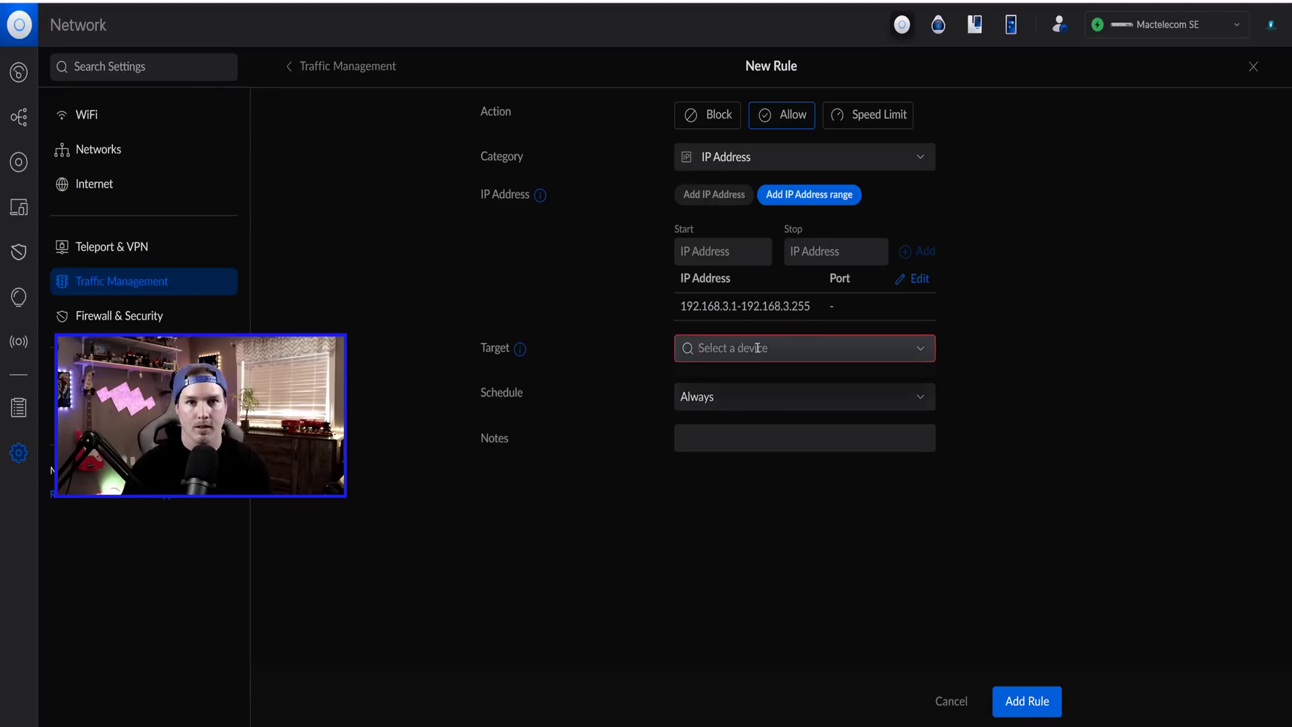
left_click(718, 347)
type("Allow VPN To")
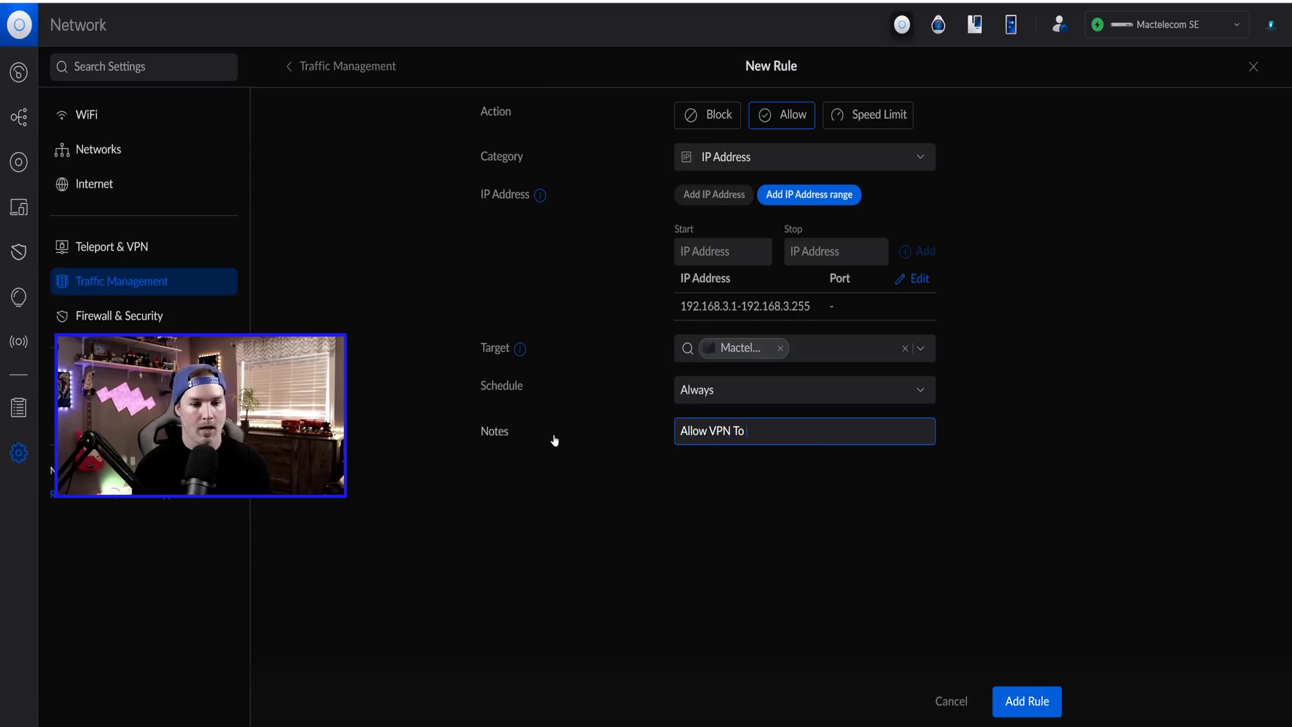
type(" NAS")
left_click(1001, 456)
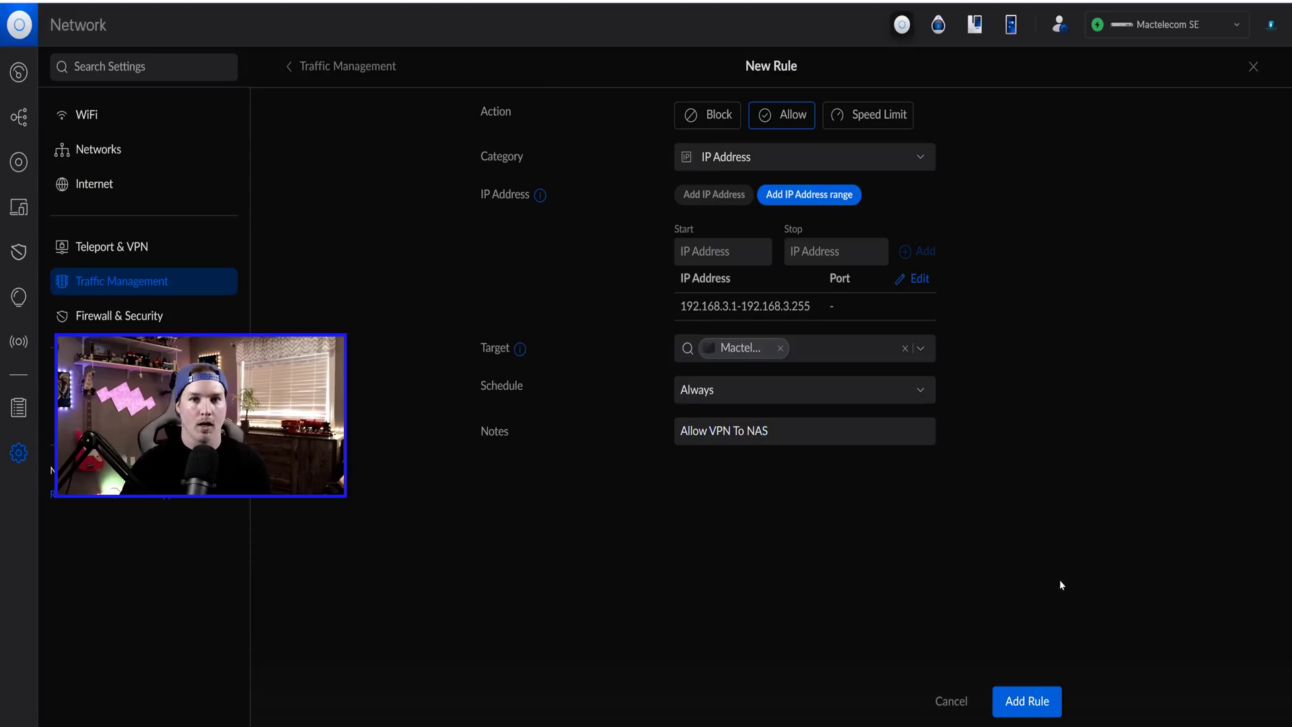
left_click(1044, 690)
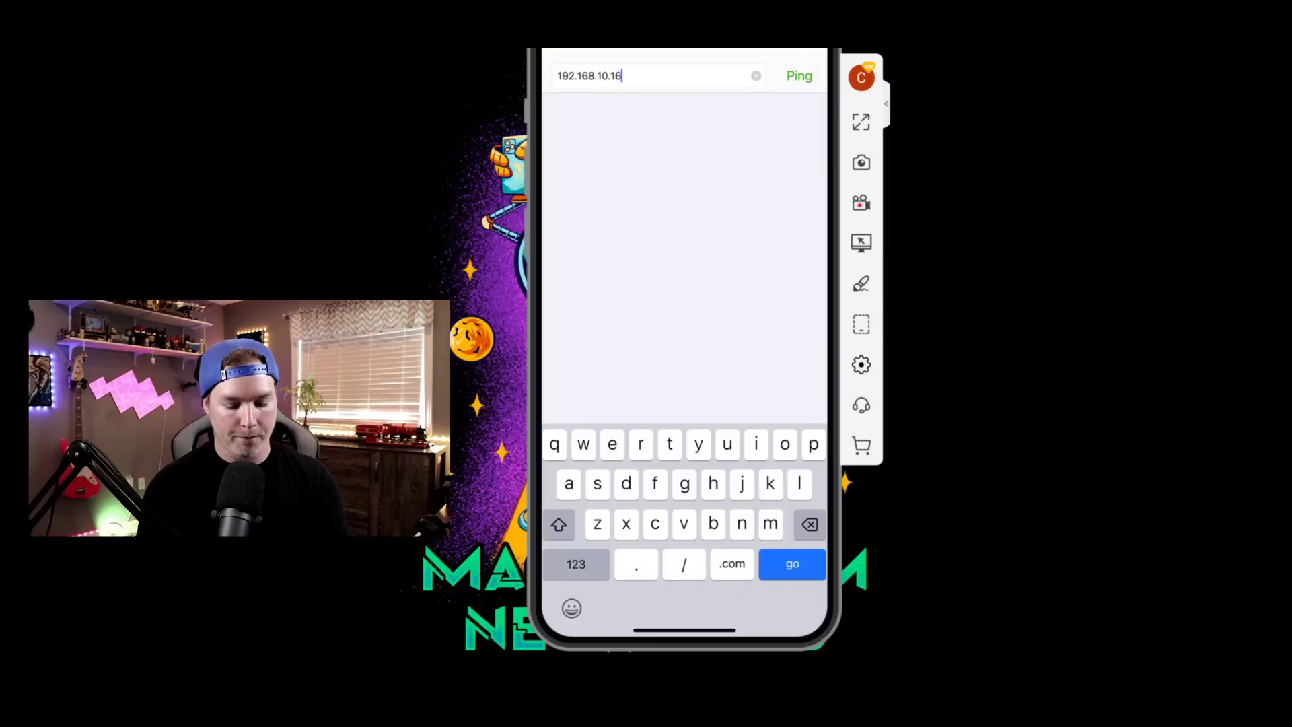
- Change the ping address back to 192.168.10.220 and start pinging
key("BackSpace")
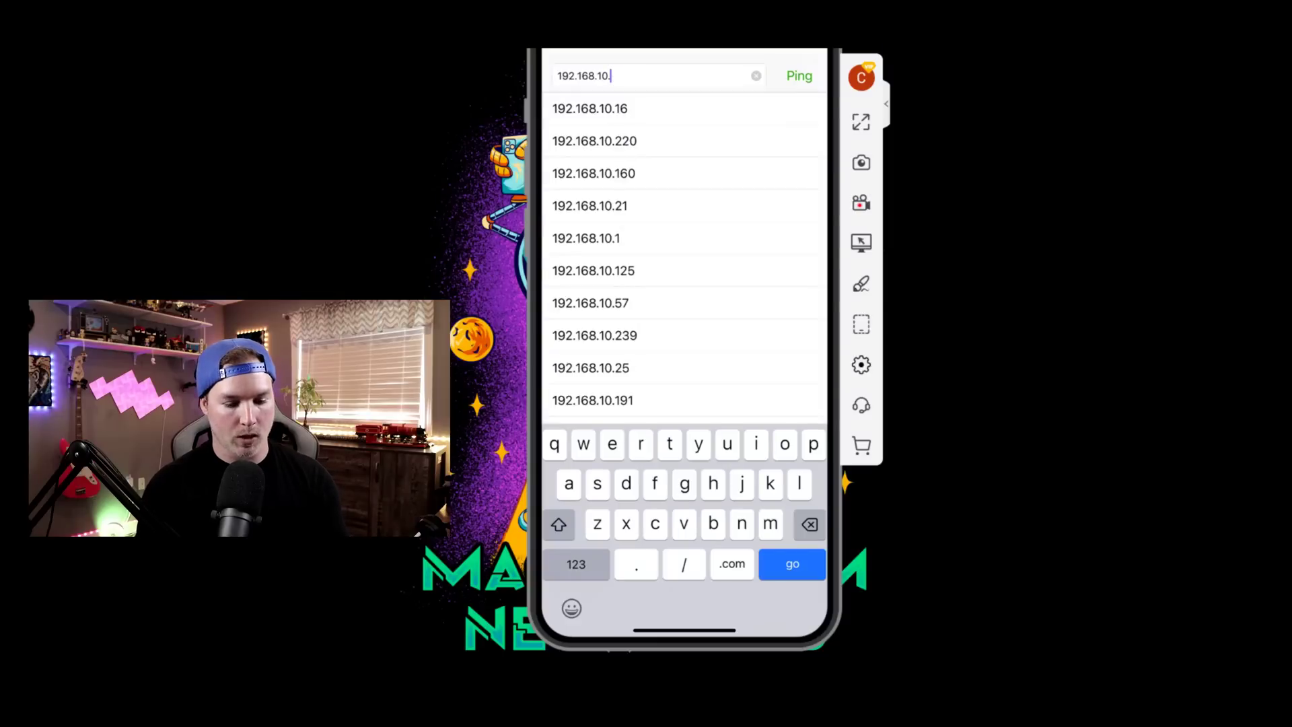
type("220")
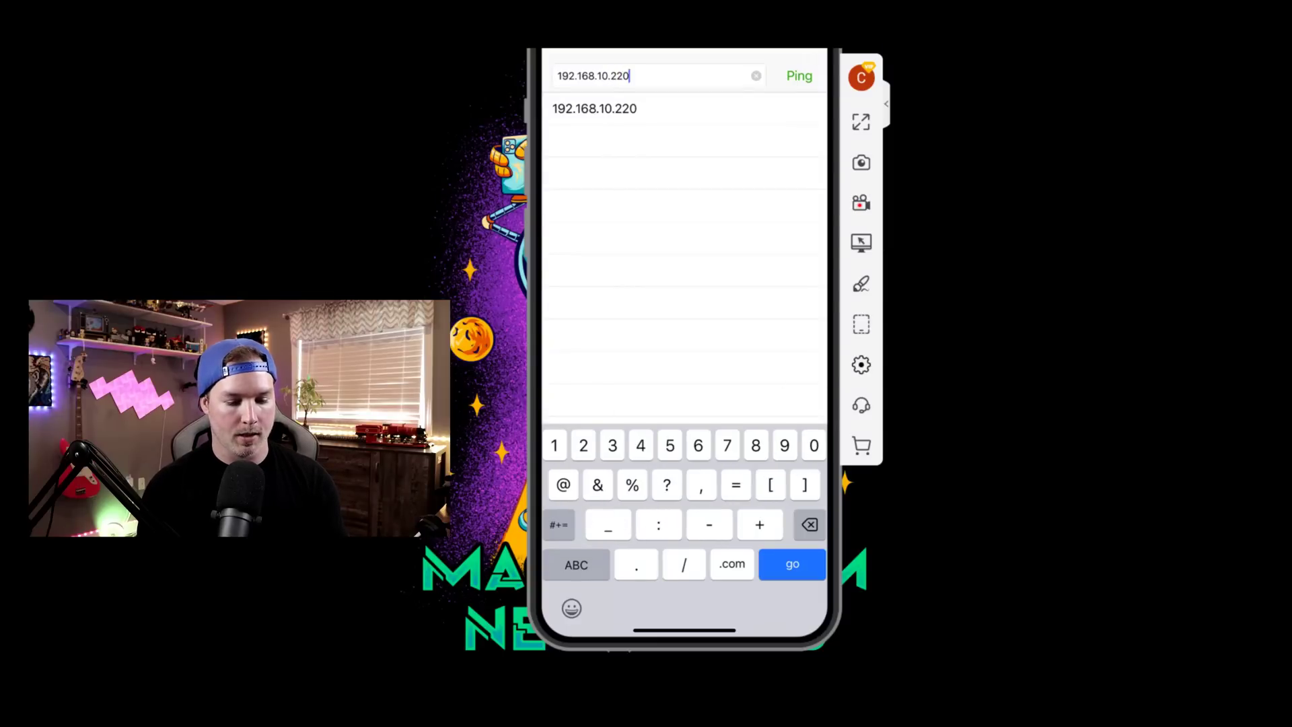
key("Return")
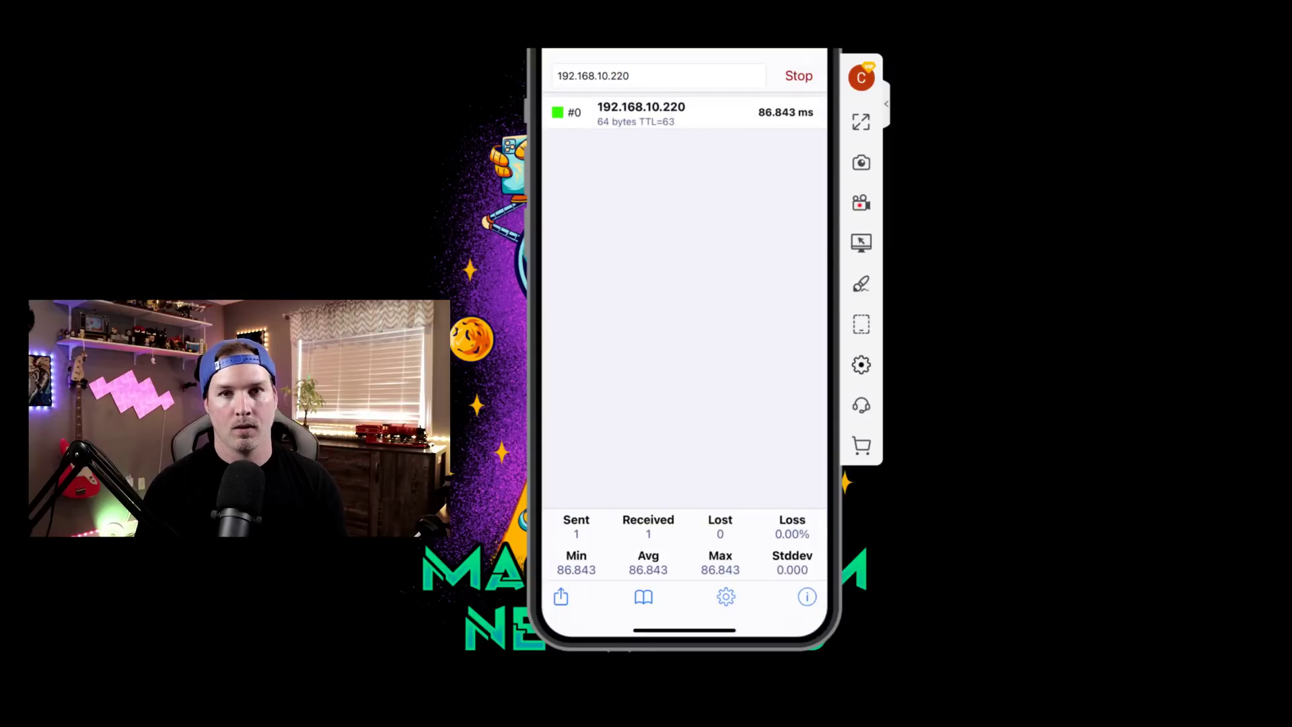